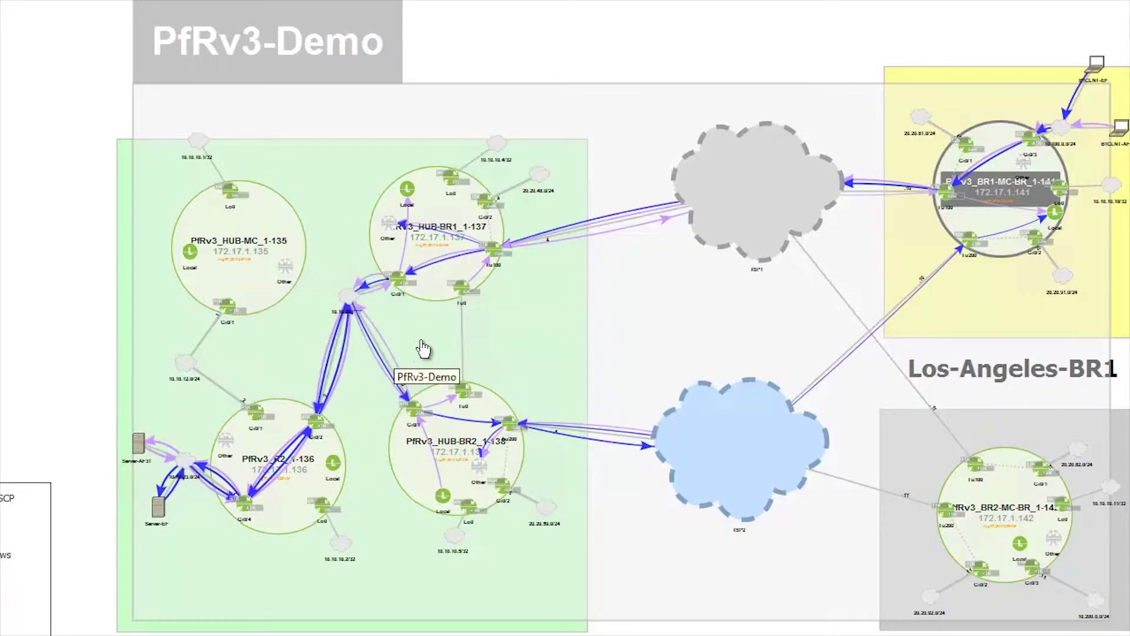
- Nudge the HUB-MC, HUB-BR1 and HUB-BR2 routers and the ISP1 and ISP2 clouds on the PfRv3-Demo topology
{"action": "left_click", "coordinate": [211, 250]}
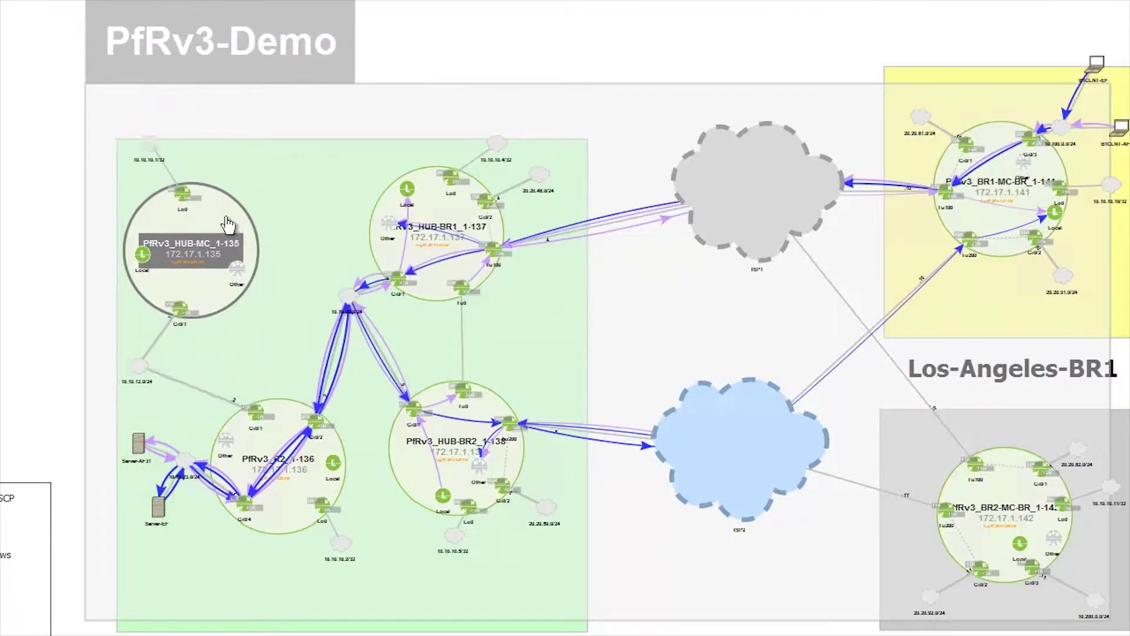
{"action": "left_click", "coordinate": [447, 210]}
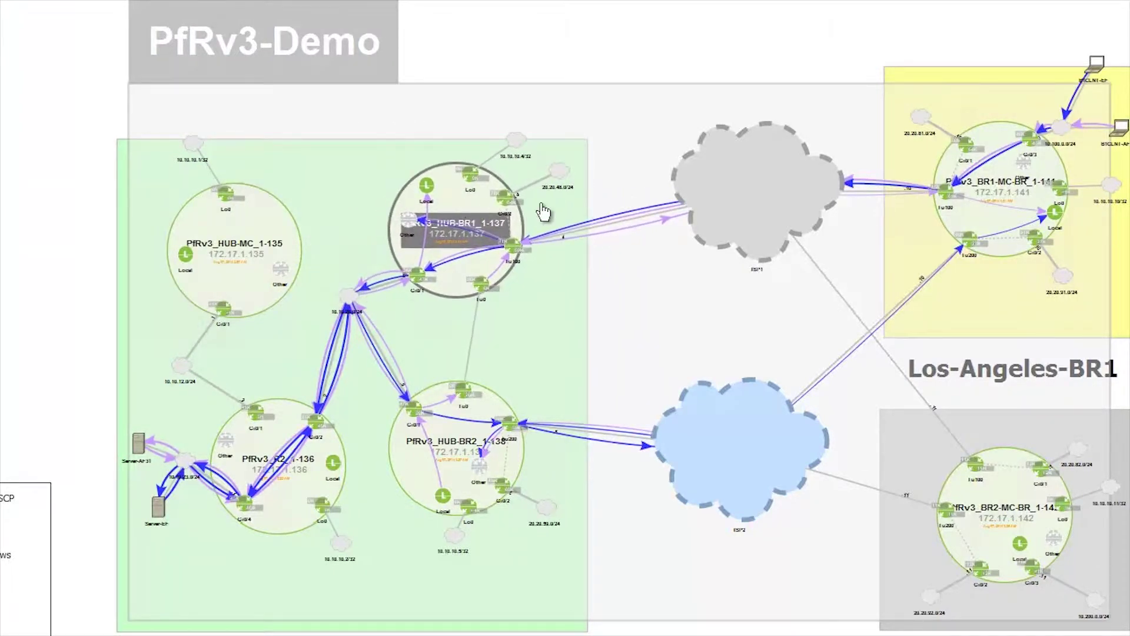
{"action": "left_click", "coordinate": [776, 222]}
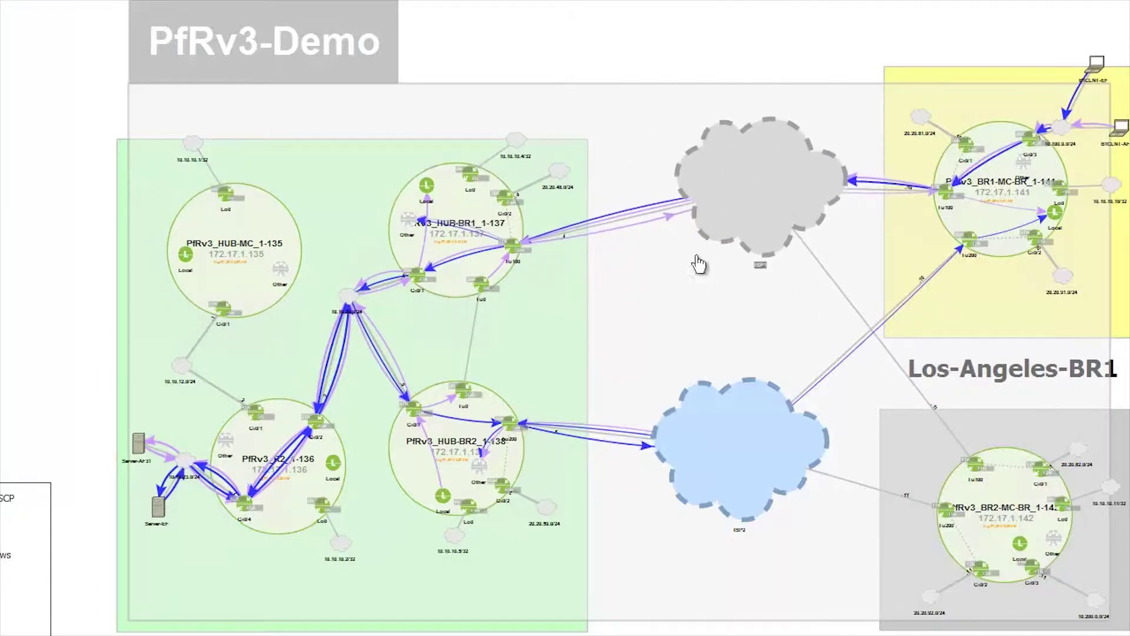
{"action": "left_click", "coordinate": [463, 478]}
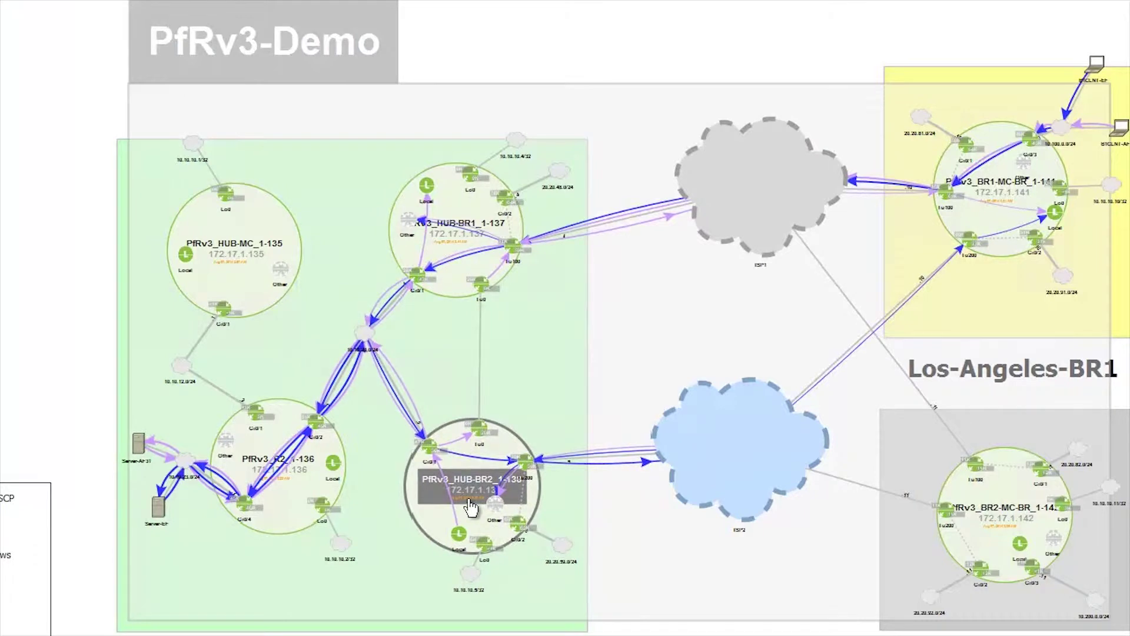
{"action": "left_click", "coordinate": [706, 442]}
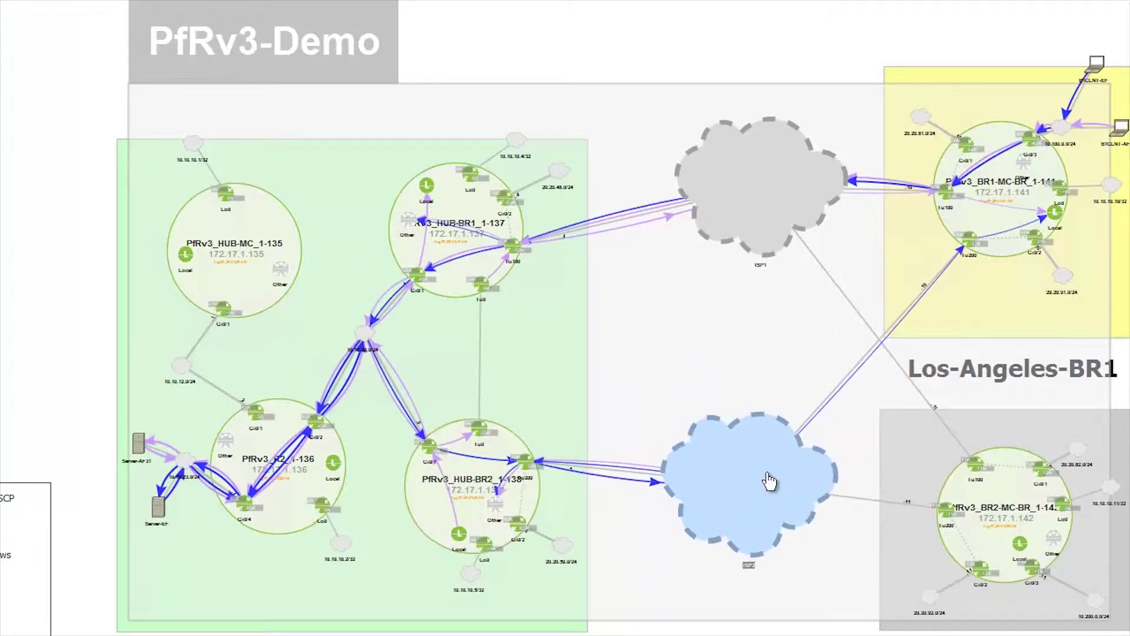
{"action": "mouse_move", "coordinate": [769, 453]}
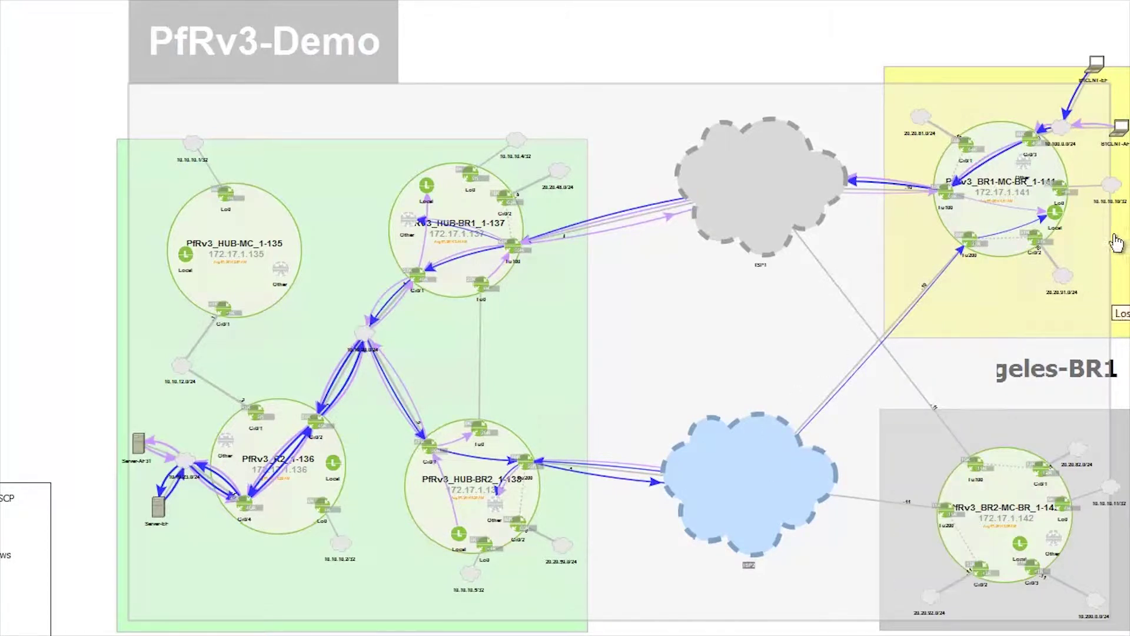
- Nudge the BR1-MC-BR and BR2-MC-BR branch routers on the topology and view their device details
{"action": "left_click", "coordinate": [1006, 217]}
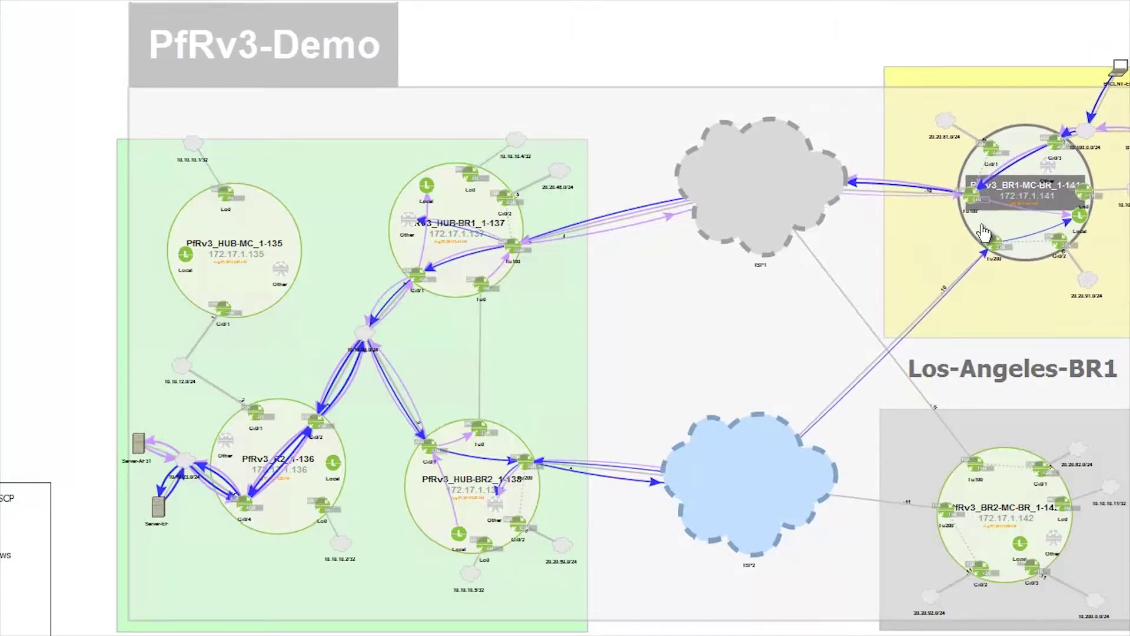
{"action": "mouse_move", "coordinate": [1029, 221]}
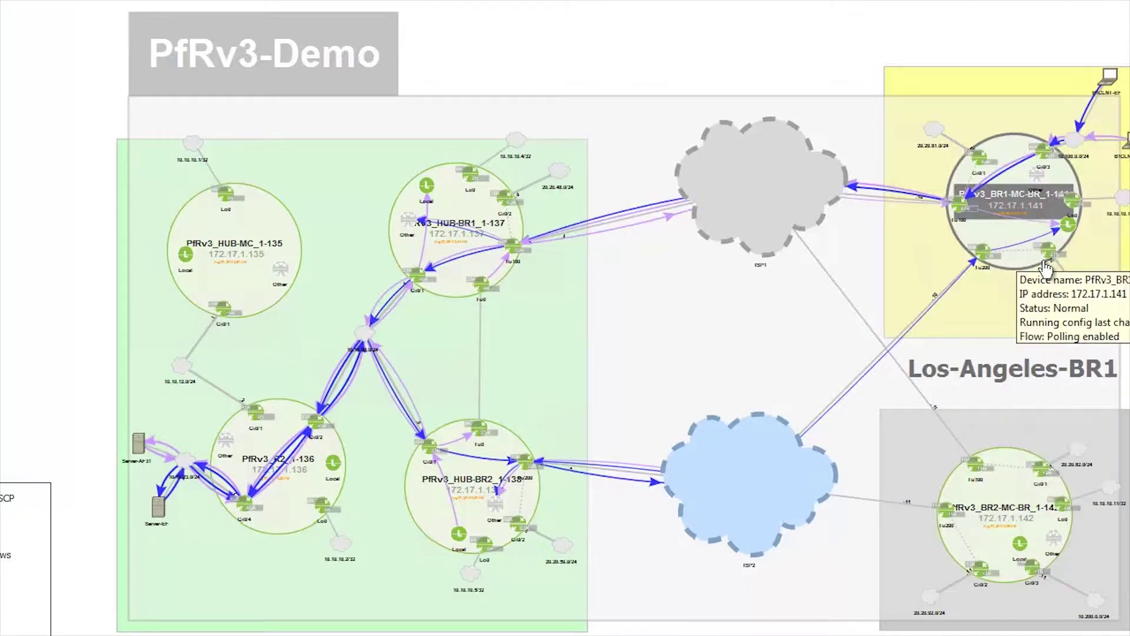
{"action": "mouse_move", "coordinate": [1042, 246]}
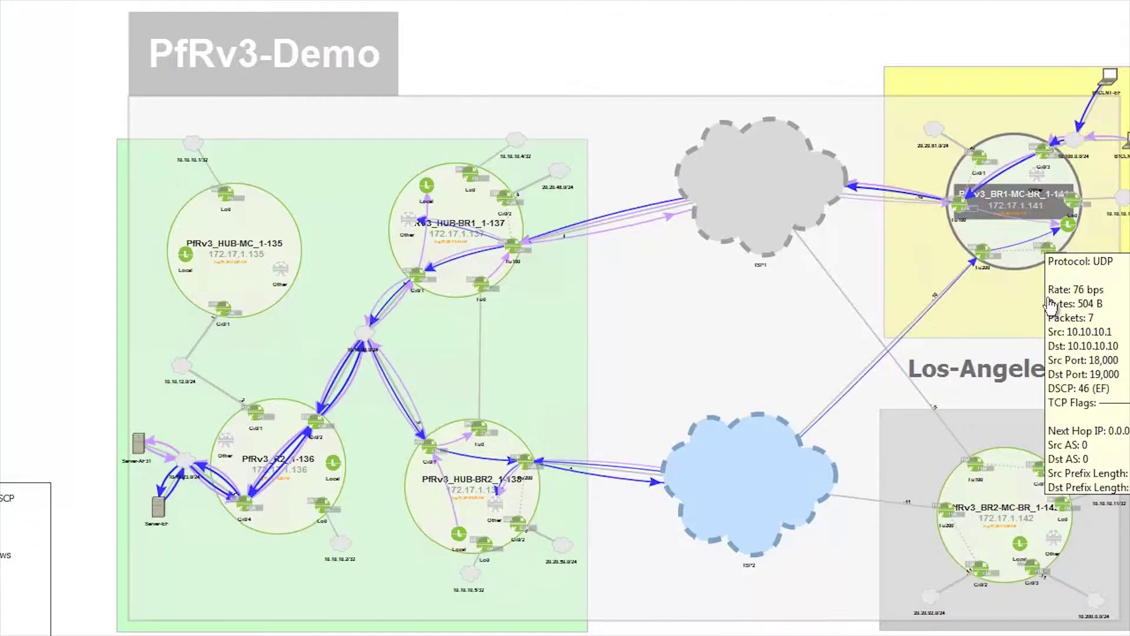
{"action": "mouse_move", "coordinate": [1070, 481]}
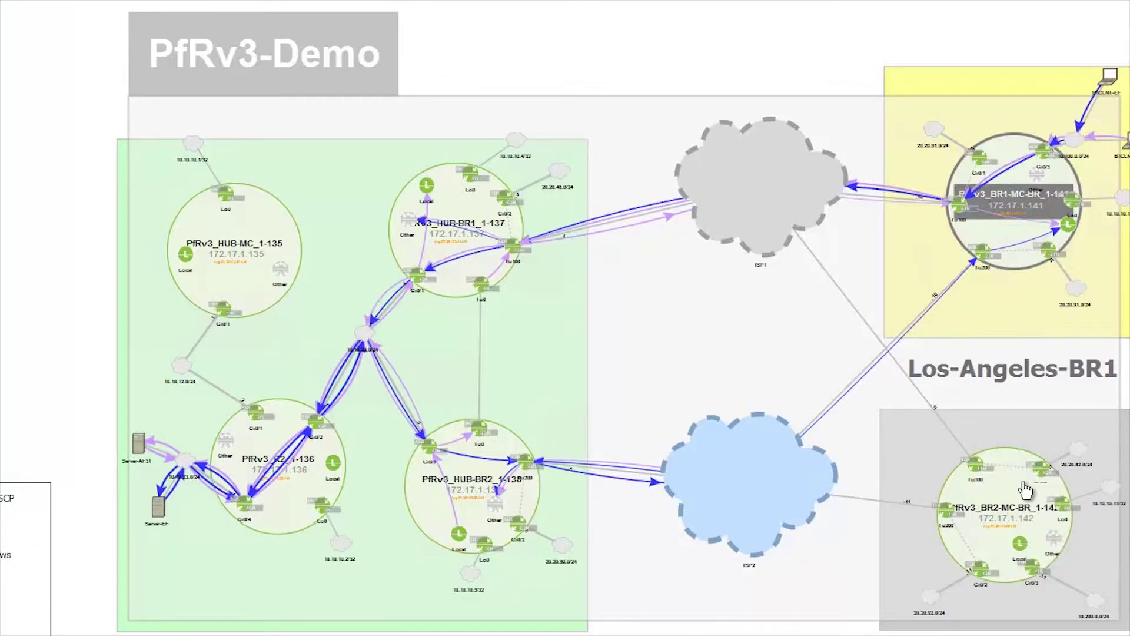
{"action": "left_click_drag", "start_coordinate": [1071, 484], "coordinate": [956, 423]}
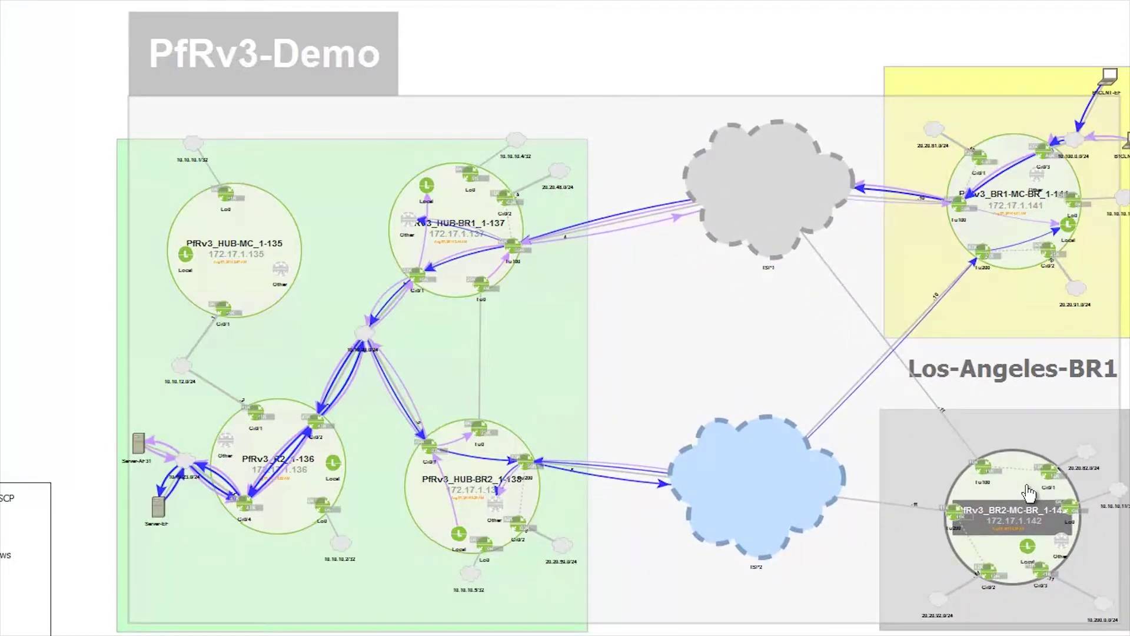
{"action": "mouse_move", "coordinate": [1028, 492]}
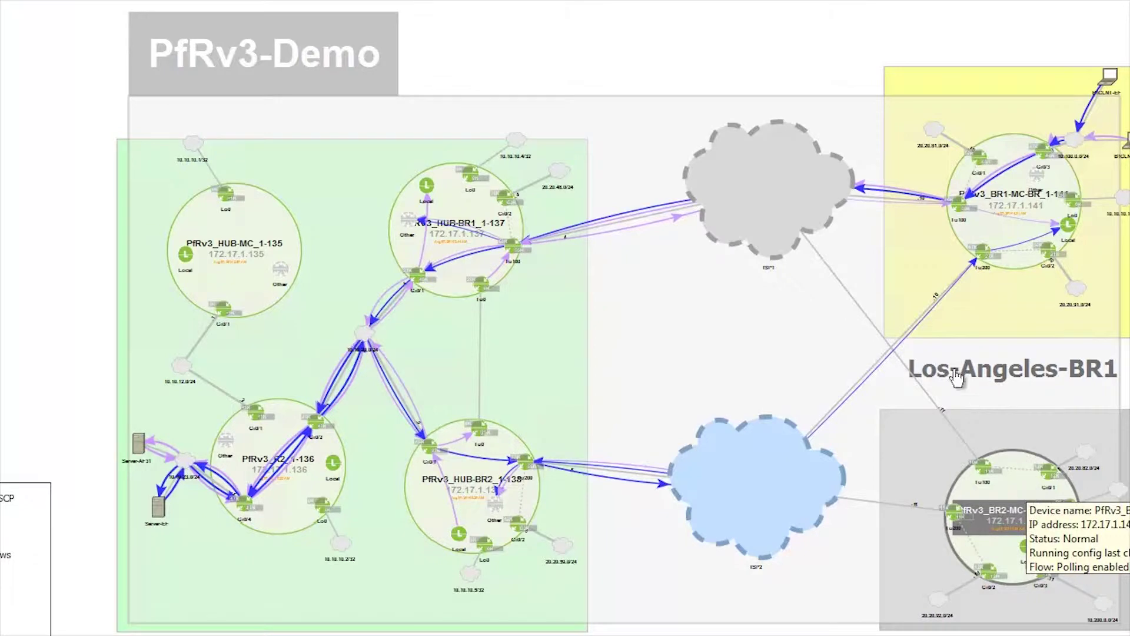
- Shift the ISP1 cloud slightly toward the hub site and view its tunnel links up close
{"action": "left_click_drag", "start_coordinate": [773, 176], "coordinate": [740, 149]}
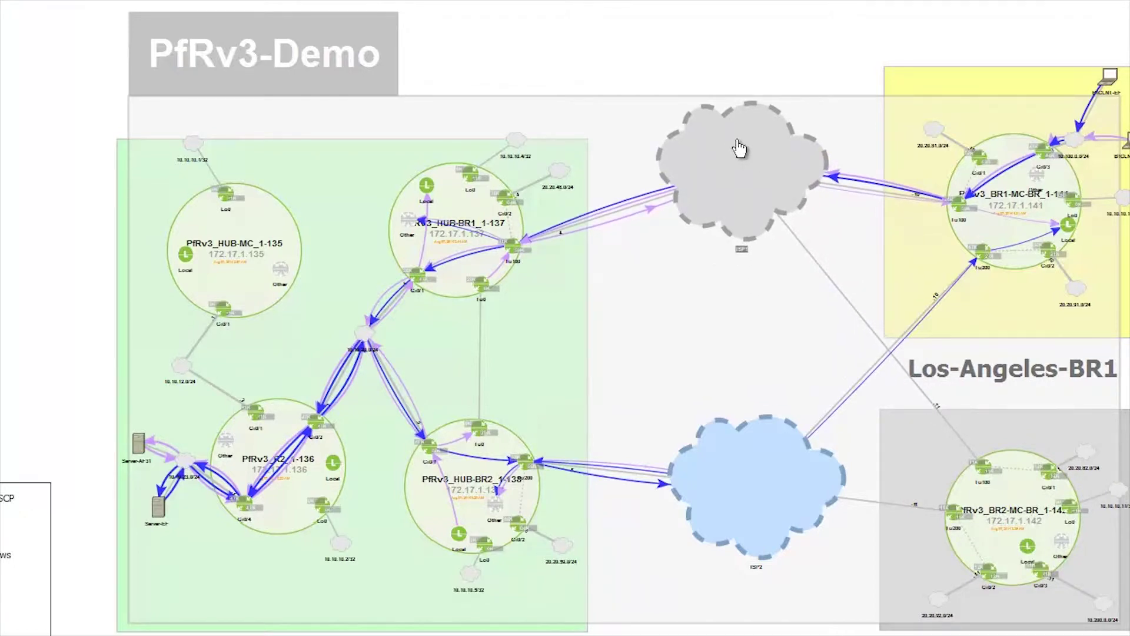
{"action": "scroll", "coordinate": [740, 148], "scroll_direction": "up", "scroll_amount": 5}
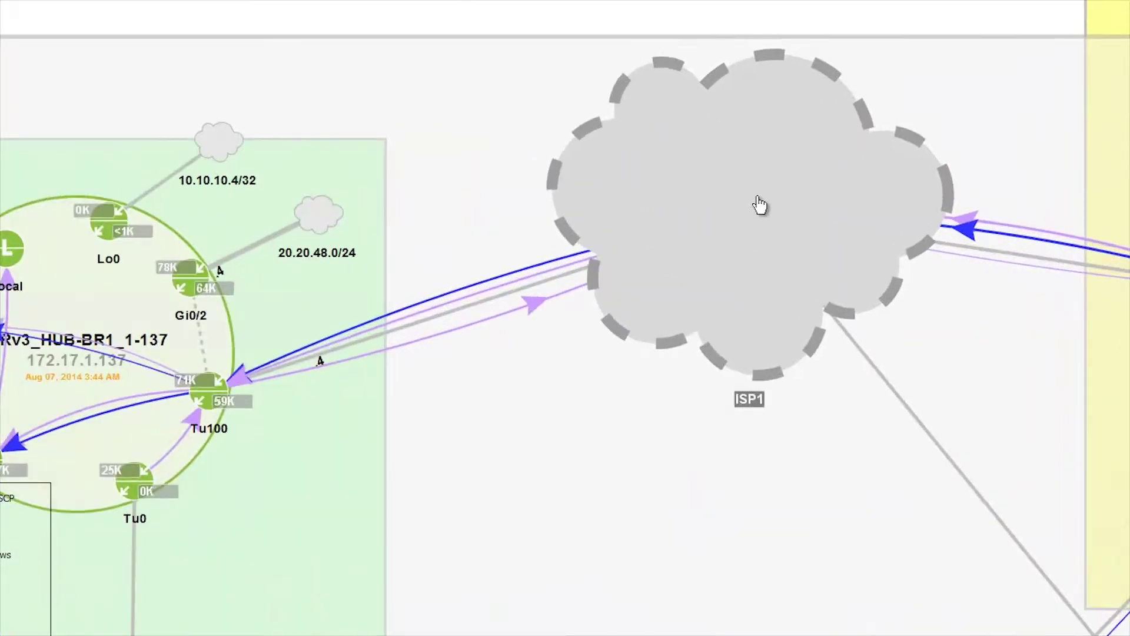
{"action": "left_click_drag", "start_coordinate": [663, 93], "coordinate": [729, 217]}
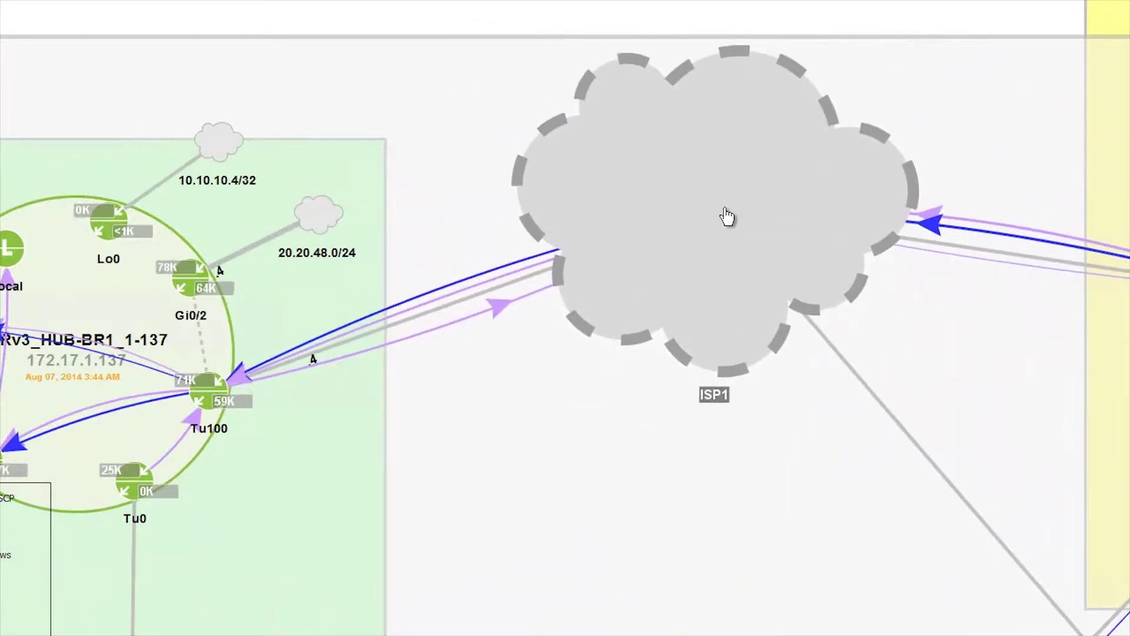
- Examine the ISP2 cloud and the links connecting it to the hub and branch routers
{"action": "scroll", "coordinate": [726, 229], "scroll_direction": "down", "scroll_amount": 5}
{"action": "mouse_move", "coordinate": [747, 538]}
{"action": "left_mouse_down"}
{"action": "mouse_move", "coordinate": [712, 424]}
{"action": "mouse_move", "coordinate": [746, 537]}
{"action": "left_mouse_up"}
{"action": "scroll", "coordinate": [744, 524], "scroll_direction": "up", "scroll_amount": 3}
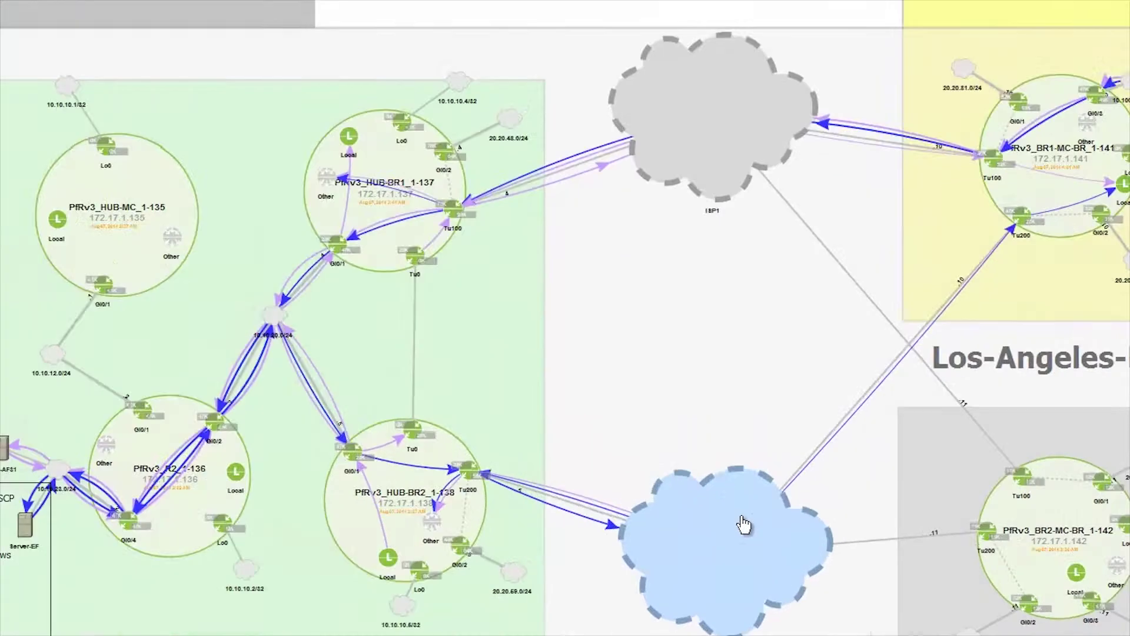
{"action": "scroll", "coordinate": [743, 525], "scroll_direction": "down", "scroll_amount": 3}
{"action": "scroll", "coordinate": [743, 523], "scroll_direction": "up", "scroll_amount": 2}
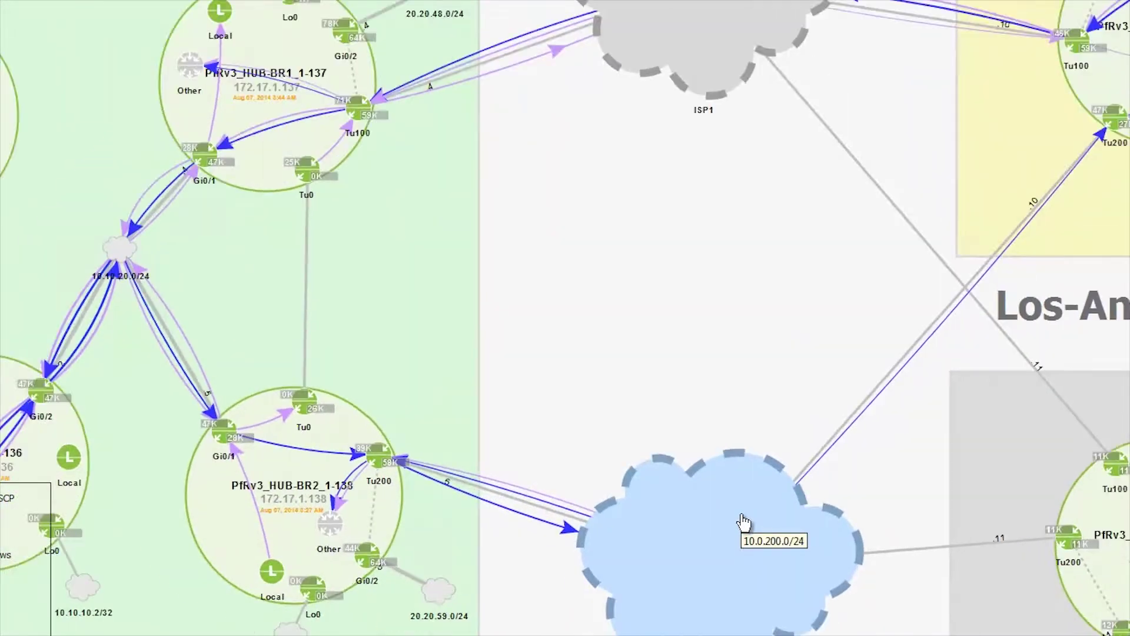
{"action": "scroll", "coordinate": [743, 522], "scroll_direction": "down", "scroll_amount": 3}
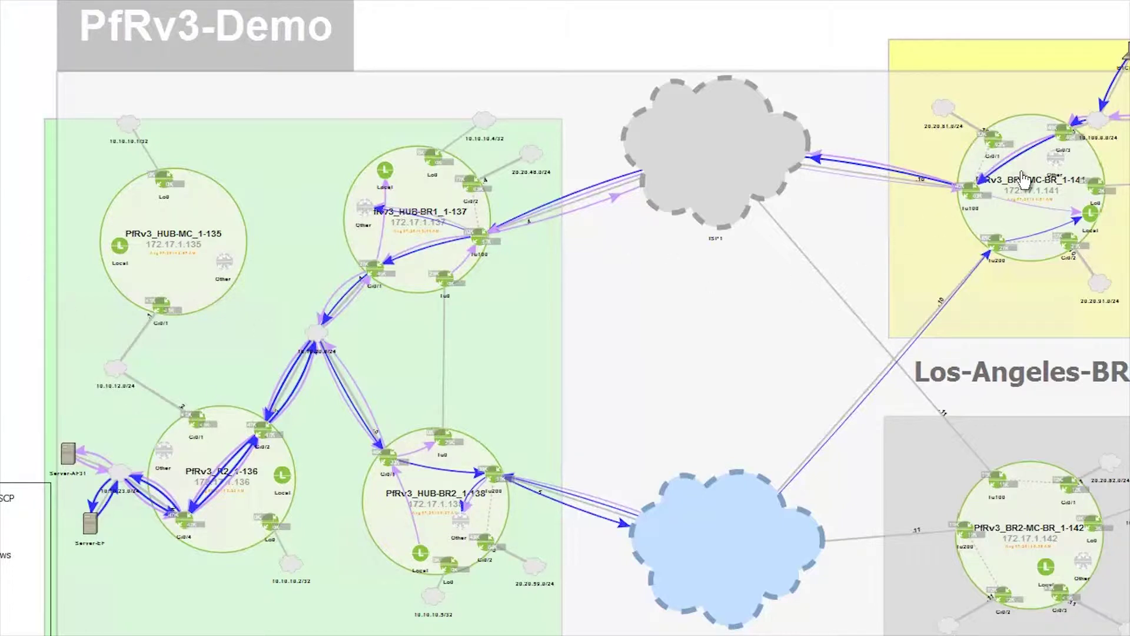
- Check the hub master controller's device details and open the flow view of the PfRv3_BR1-MC-BR_1-141 router
{"action": "mouse_move", "coordinate": [1023, 178]}
{"action": "mouse_move", "coordinate": [110, 279]}
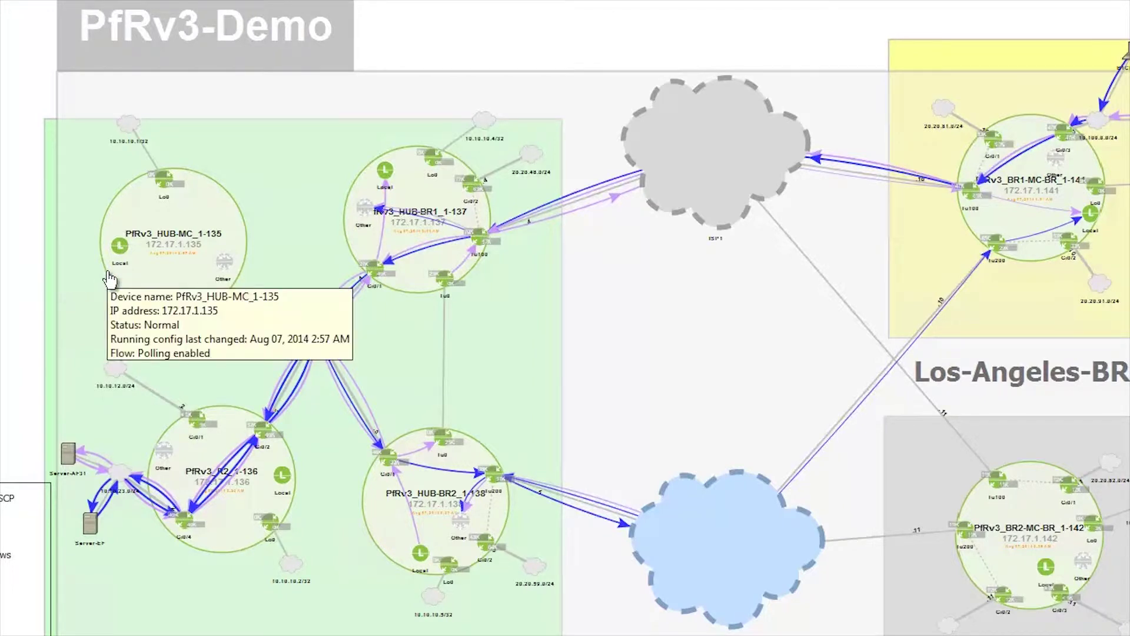
{"action": "mouse_move", "coordinate": [991, 221]}
{"action": "double_click", "coordinate": [1018, 222]}
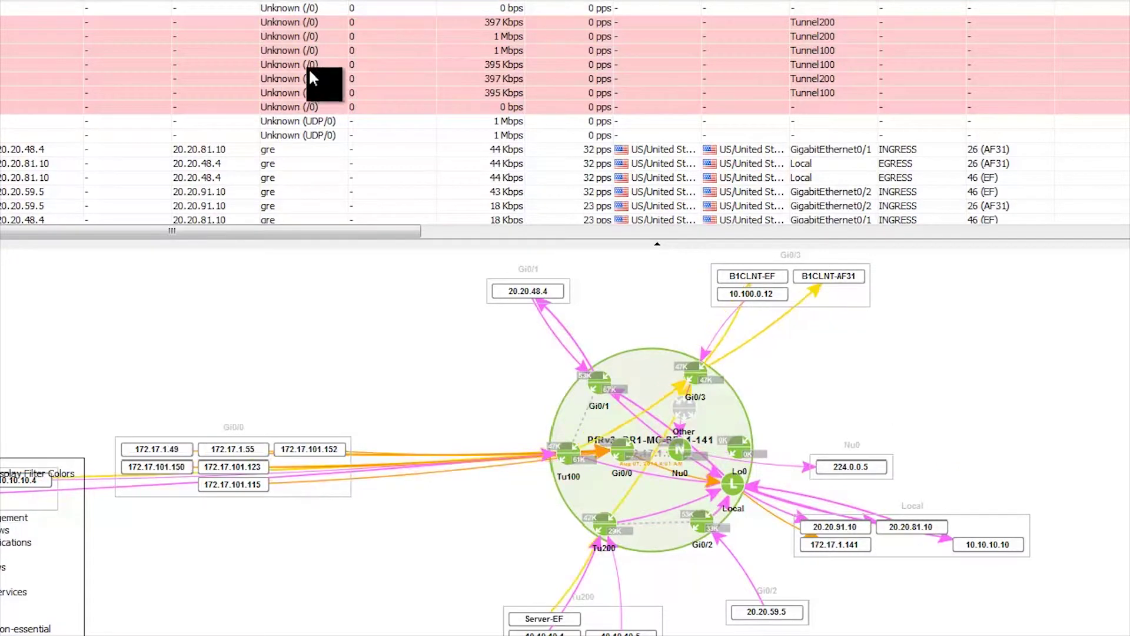
- Examine the router's flow list, highlighting the rtp EF flow on Tunnel100 and the skype flow from 172.17.101.123
{"action": "scroll", "coordinate": [336, 152], "scroll_direction": "down", "scroll_amount": 1}
{"action": "scroll", "coordinate": [335, 151], "scroll_direction": "down", "scroll_amount": 5}
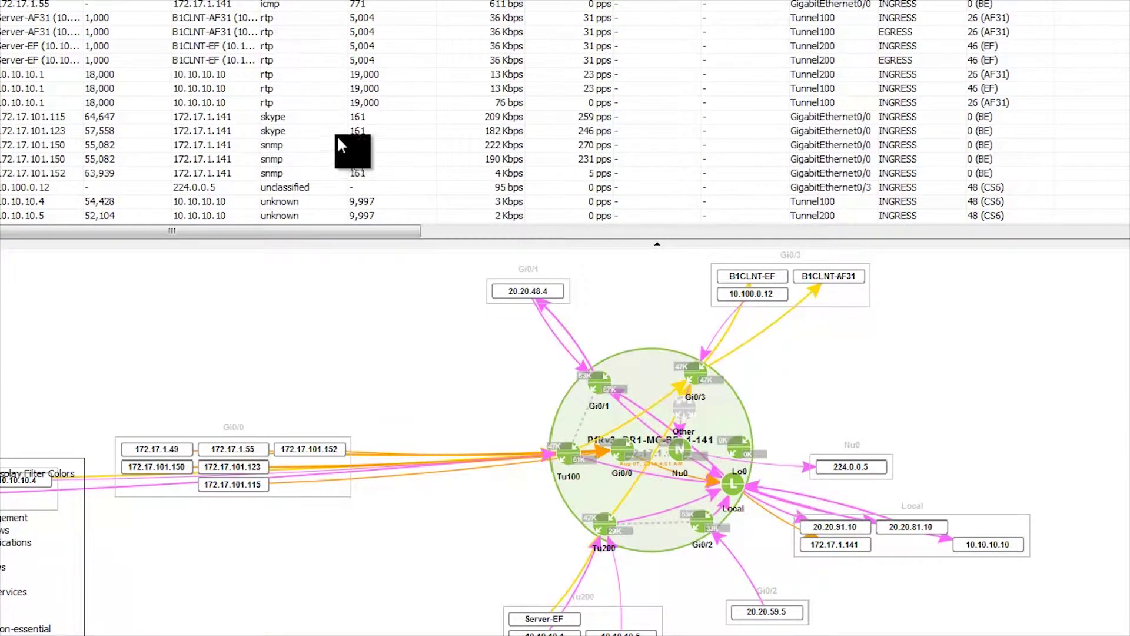
{"action": "left_click", "coordinate": [291, 88]}
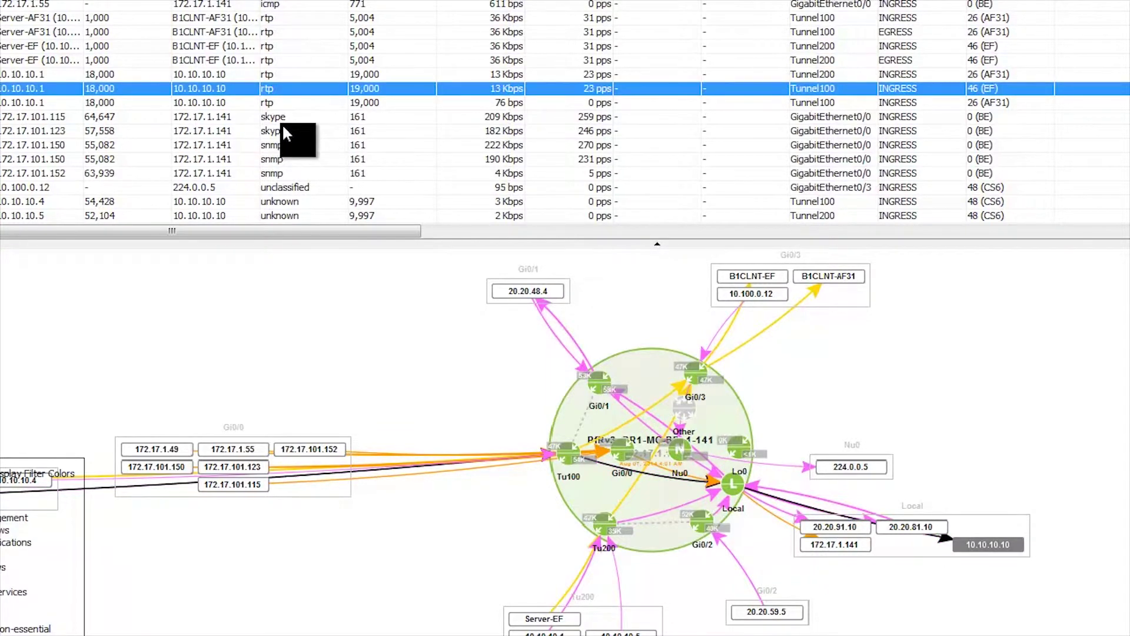
{"action": "left_click", "coordinate": [290, 129]}
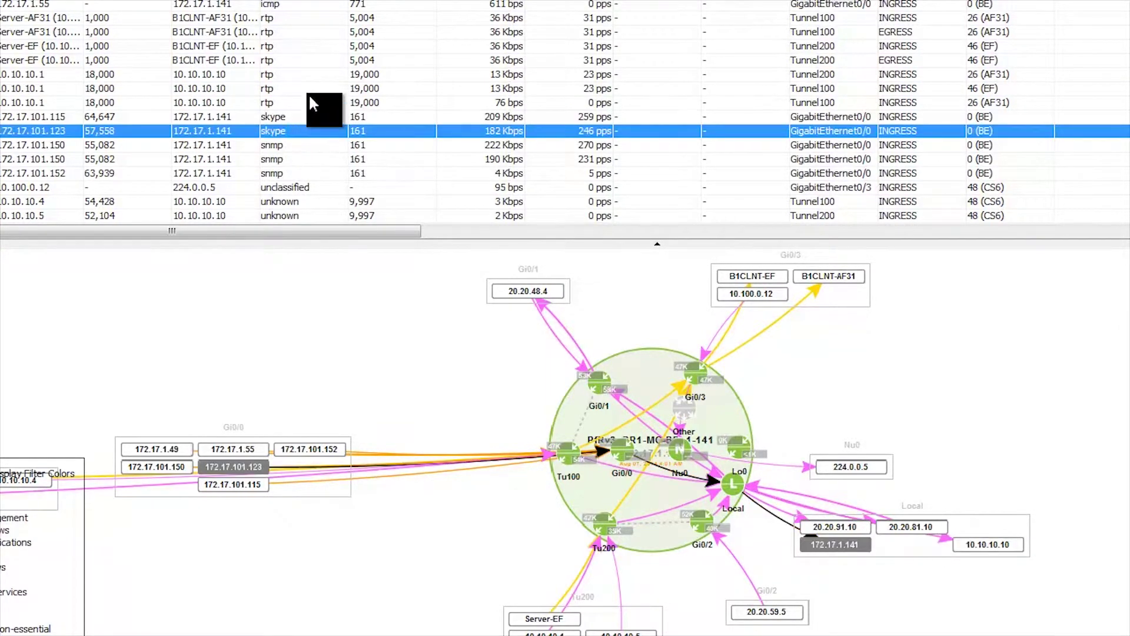
{"action": "scroll", "coordinate": [308, 94], "scroll_direction": "up", "scroll_amount": 5}
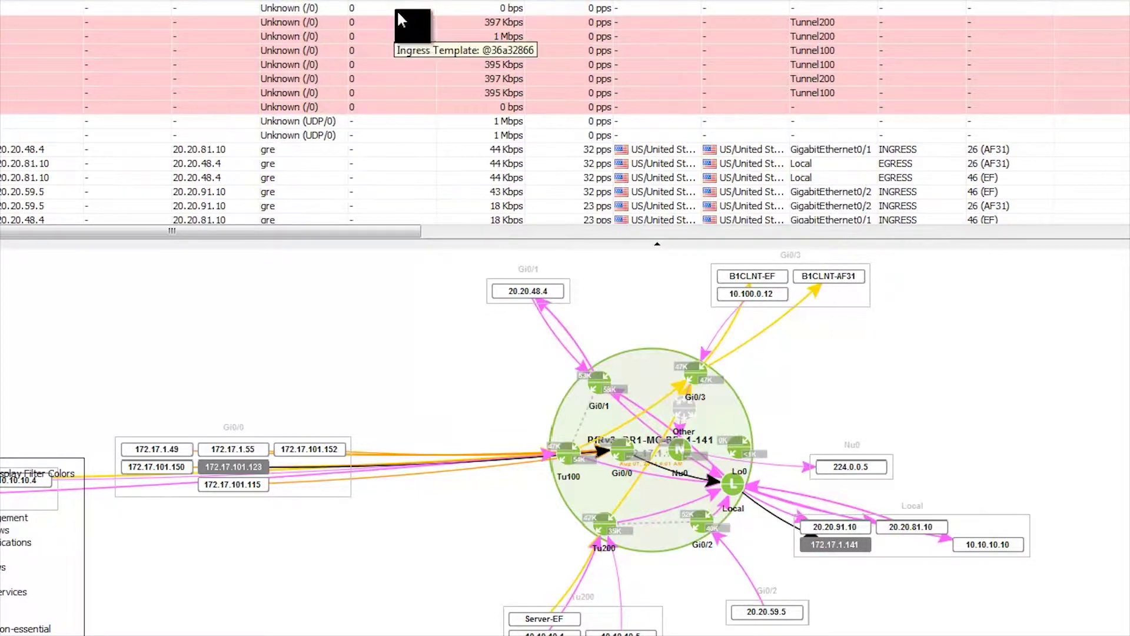
- Limit the flow list to the PfR flow type and enlarge the table area above the device diagram
{"action": "left_click", "coordinate": [165, 1]}
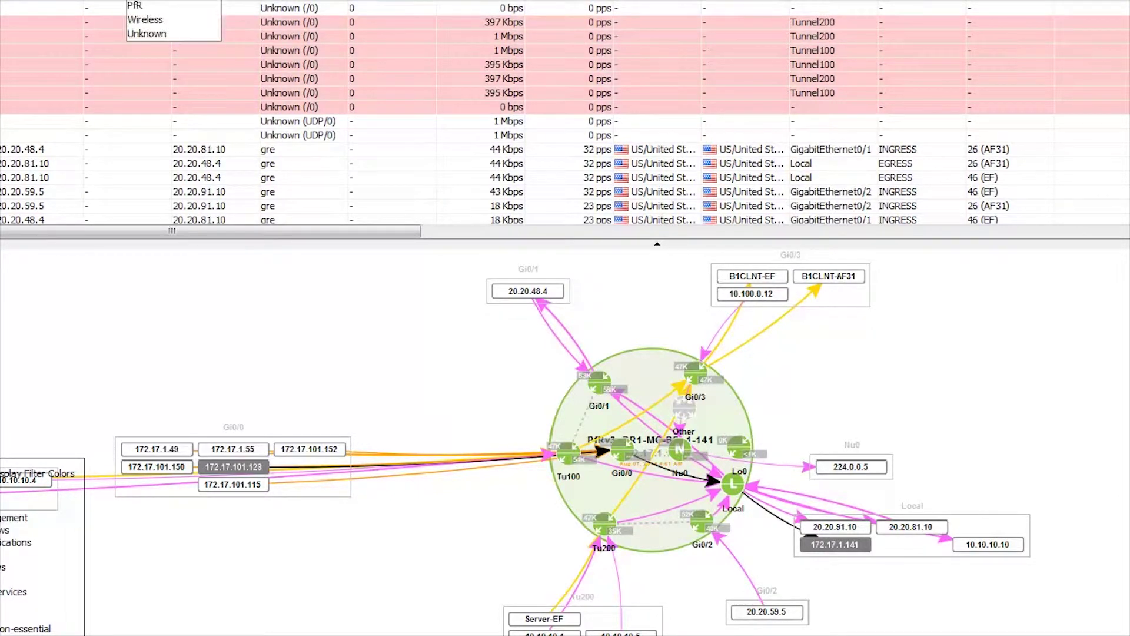
{"action": "left_click", "coordinate": [166, 5]}
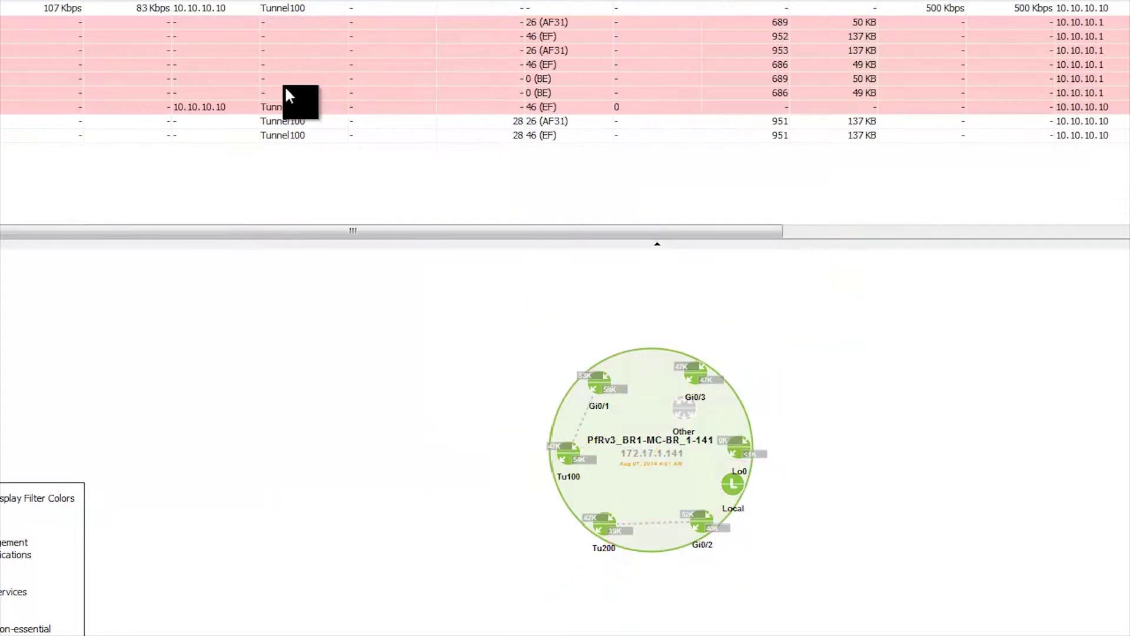
{"action": "left_click_drag", "start_coordinate": [319, 241], "coordinate": [325, 316]}
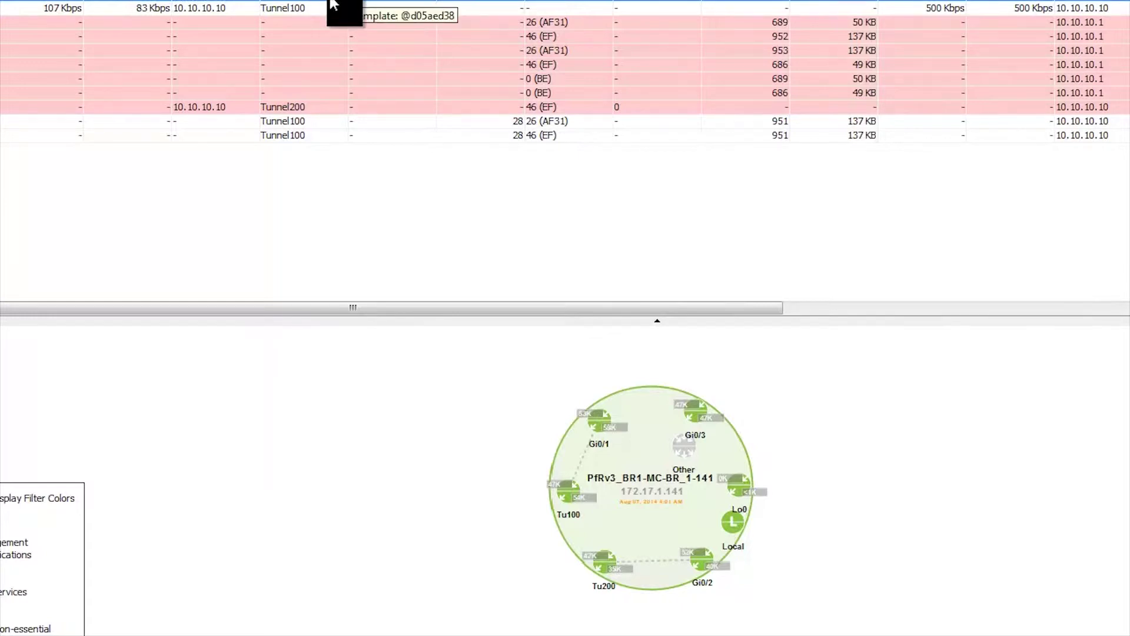
- Select the Tunnel100 AF31 flow and examine the tunnel, service provider, loss, delay and jitter columns
{"action": "left_click", "coordinate": [312, 50]}
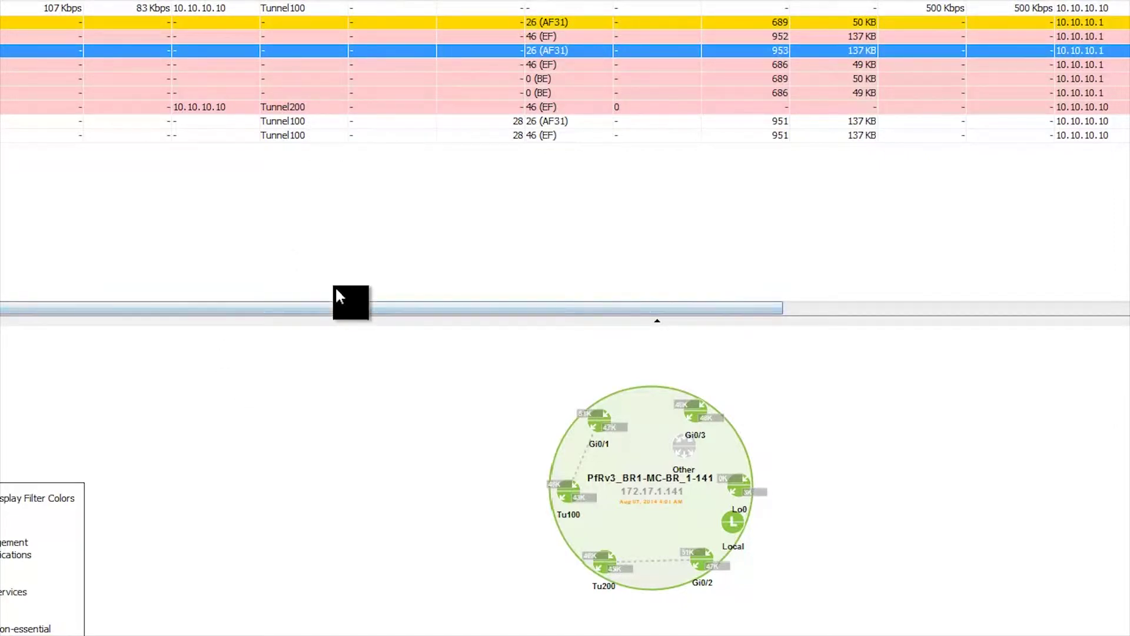
{"action": "left_click_drag", "start_coordinate": [345, 313], "coordinate": [953, 292]}
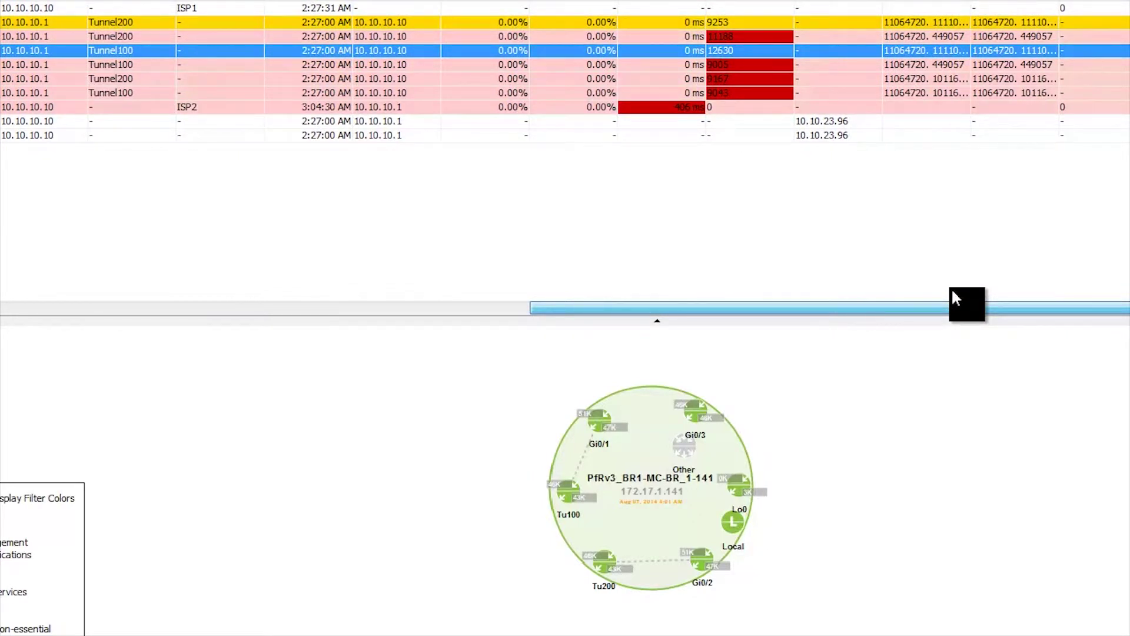
{"action": "left_click_drag", "start_coordinate": [952, 292], "coordinate": [952, 292]}
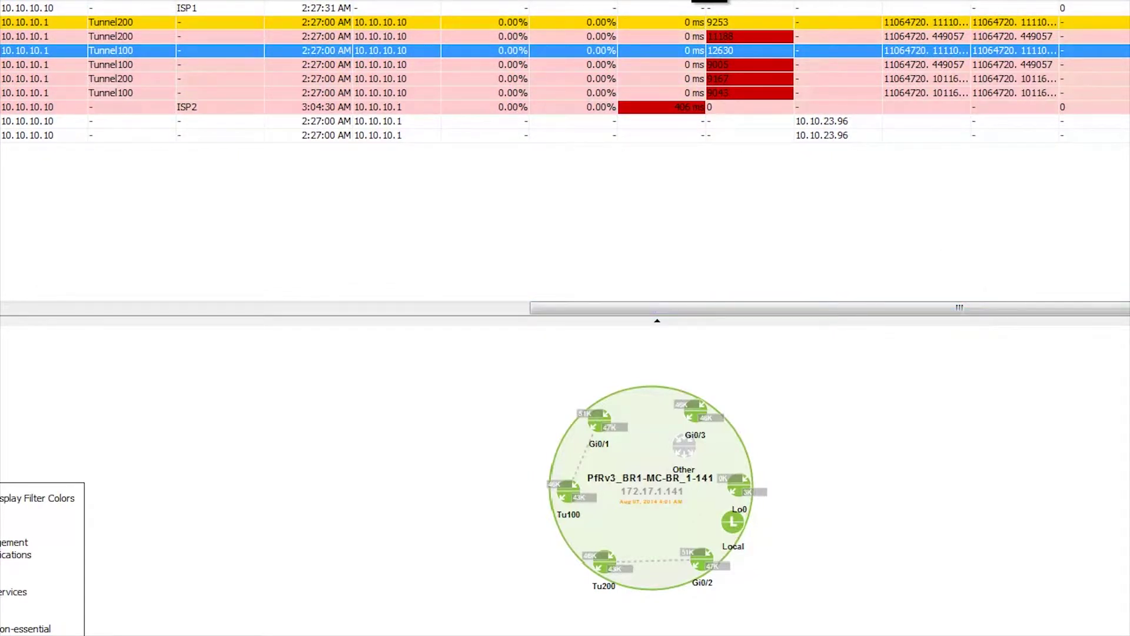
{"action": "left_click_drag", "start_coordinate": [624, 308], "coordinate": [6, 309]}
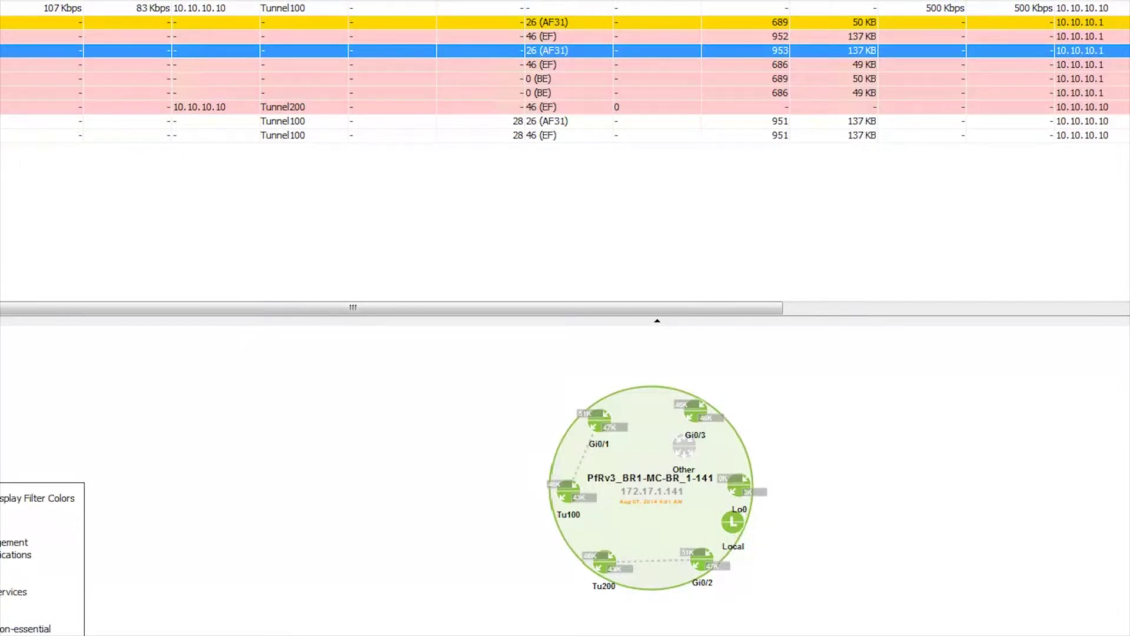
- Switch to the Cygwin terminal, examine the ISP2 channel statistics for EF and AF31, and return to the flow table
{"action": "key", "text": "alt+Tab"}
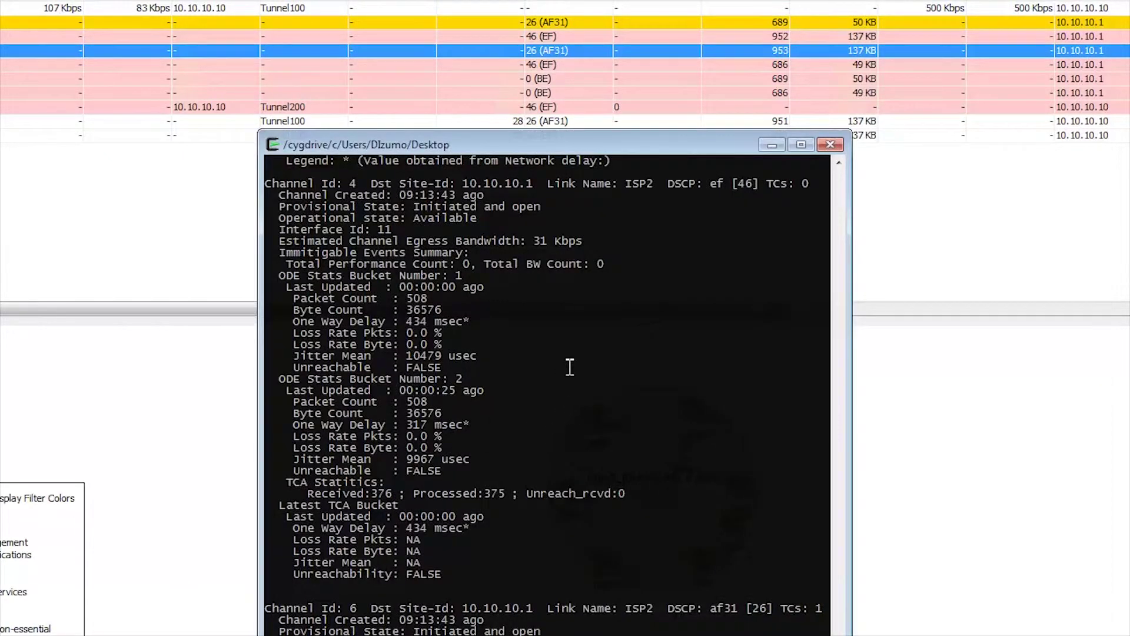
{"action": "scroll", "coordinate": [569, 367], "scroll_direction": "down", "scroll_amount": 2}
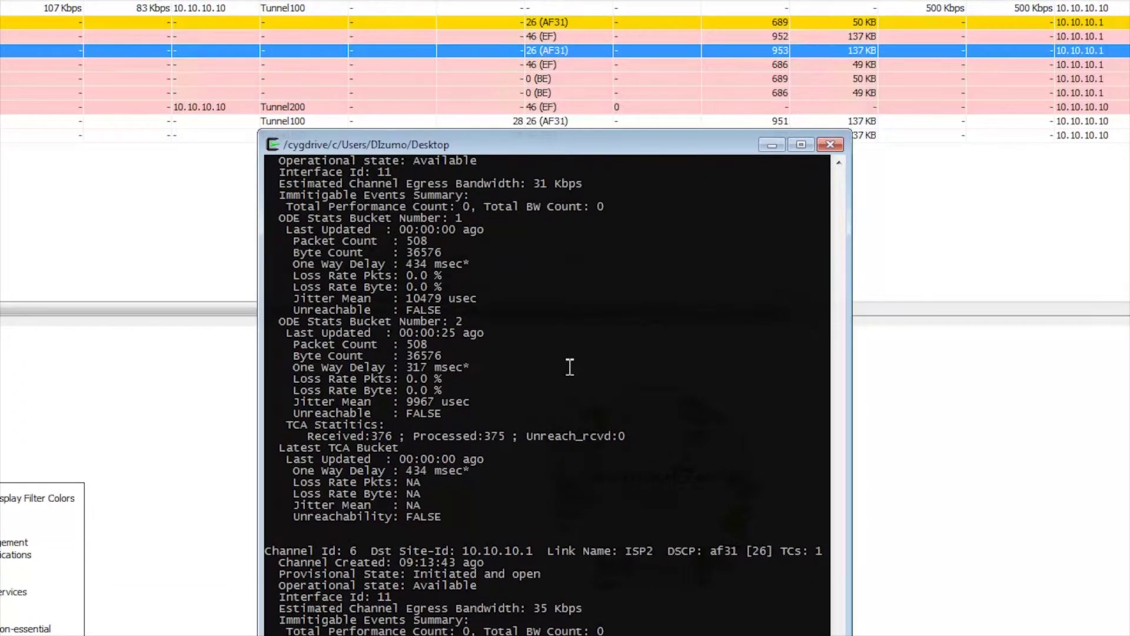
{"action": "scroll", "coordinate": [570, 366], "scroll_direction": "down", "scroll_amount": 1}
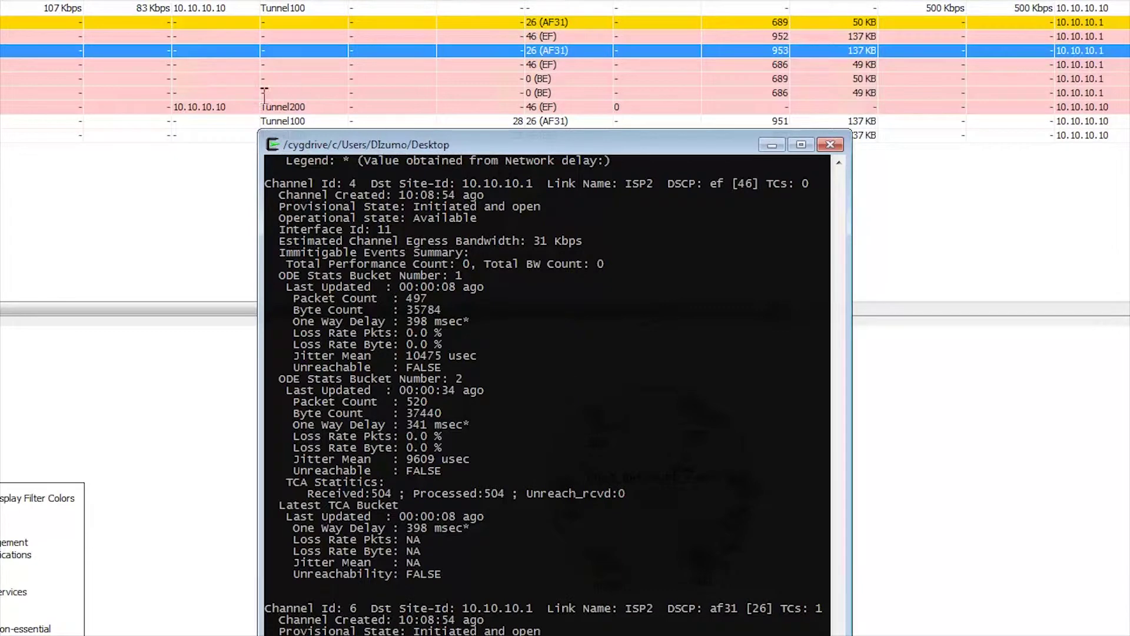
{"action": "left_click", "coordinate": [147, 169]}
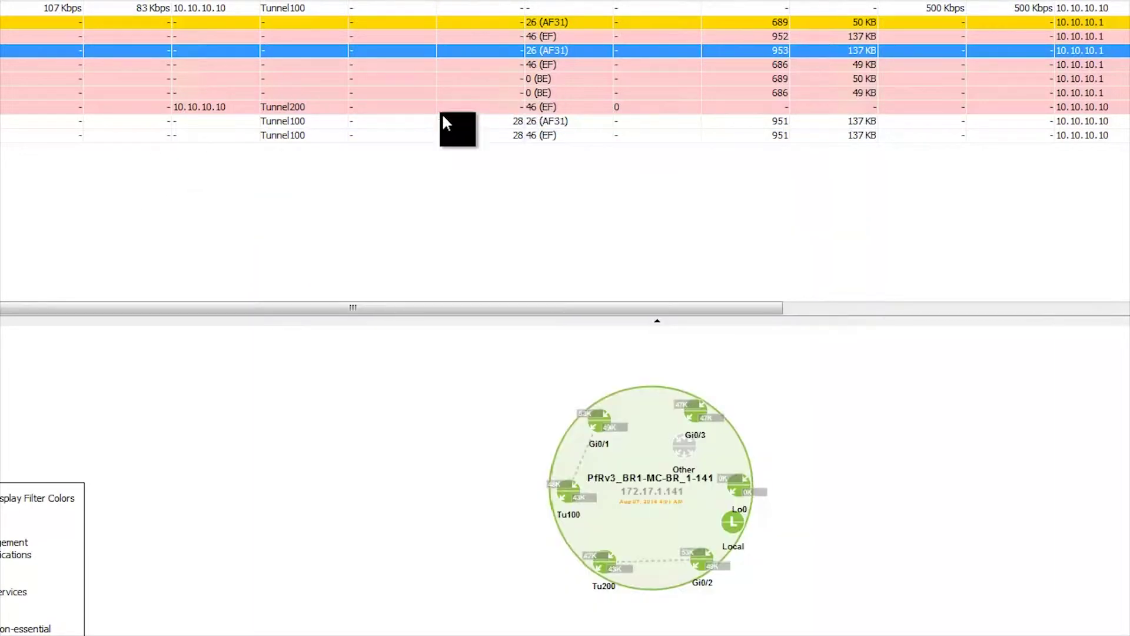
- Examine the remaining flow table columns and the details of the Server-AF31 to B1CLNT-AF31 flow in the PfRv3-Demo topology
{"action": "left_click_drag", "start_coordinate": [391, 307], "coordinate": [573, 294]}
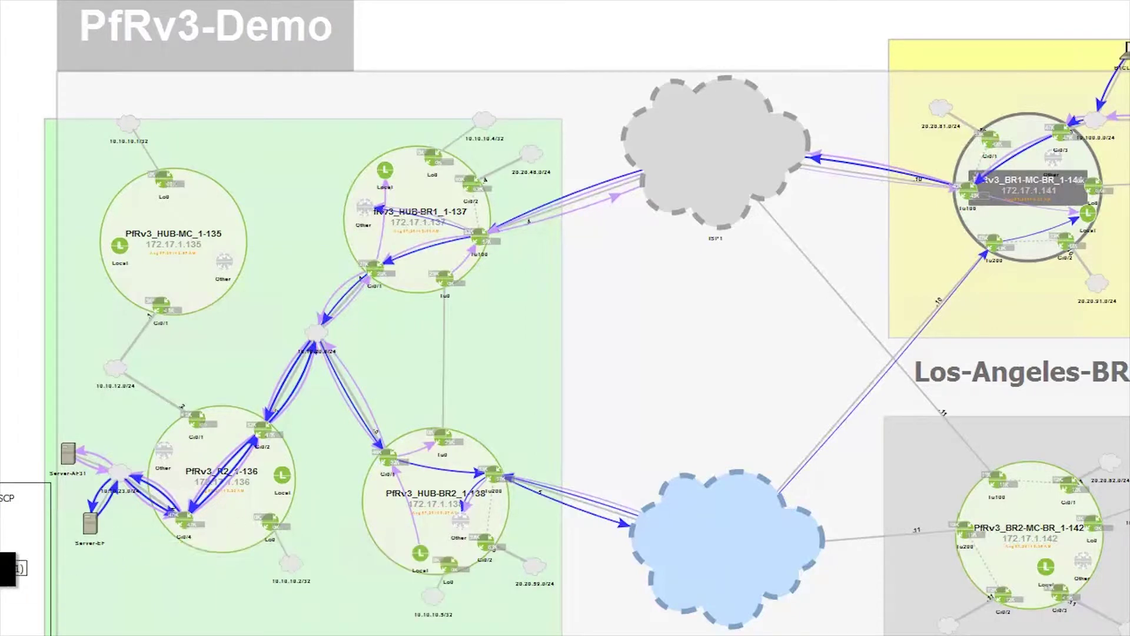
{"action": "mouse_move", "coordinate": [328, 474]}
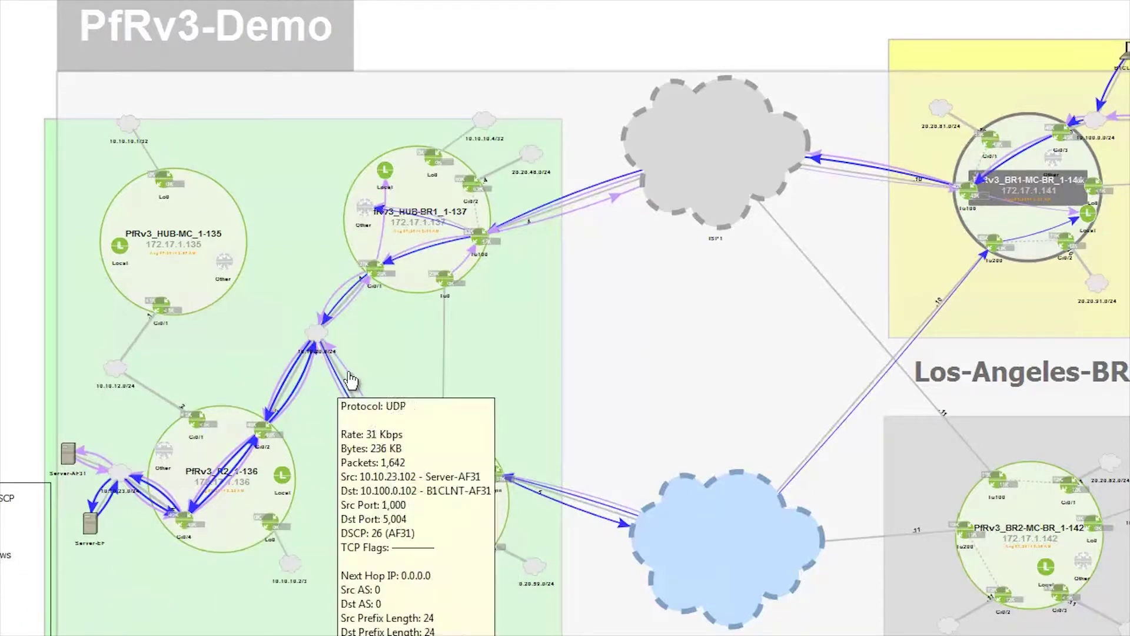
{"action": "mouse_move", "coordinate": [357, 389]}
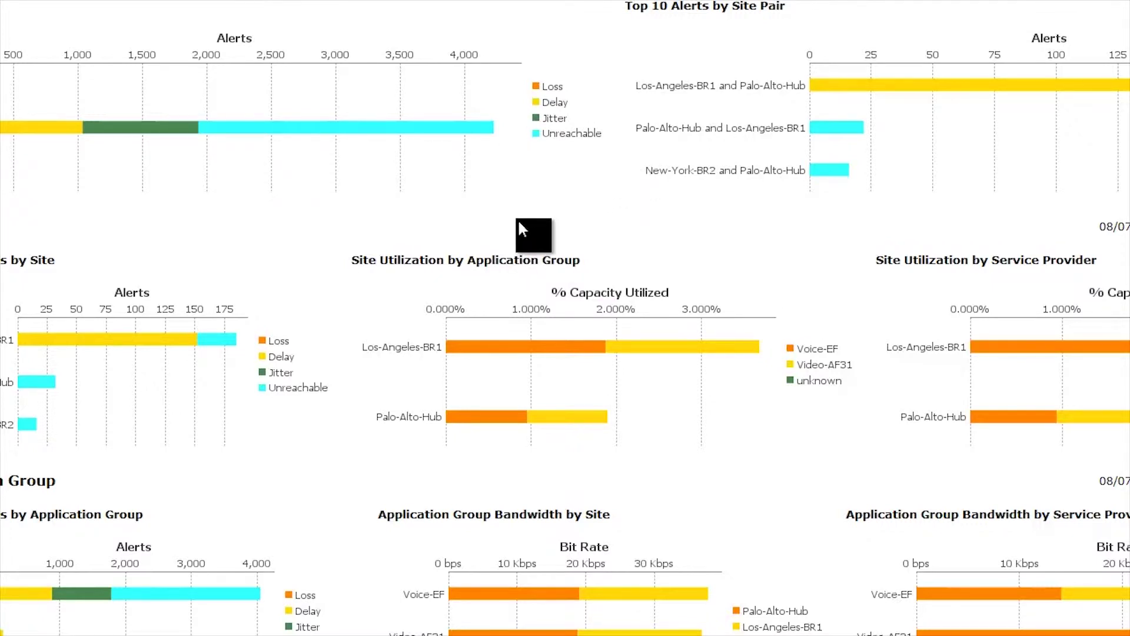
- Examine the PfR dashboard charts for alerts by site pair, site utilization, and application group bandwidth by site and service provider
{"action": "scroll", "coordinate": [512, 218], "scroll_direction": "down", "scroll_amount": 1}
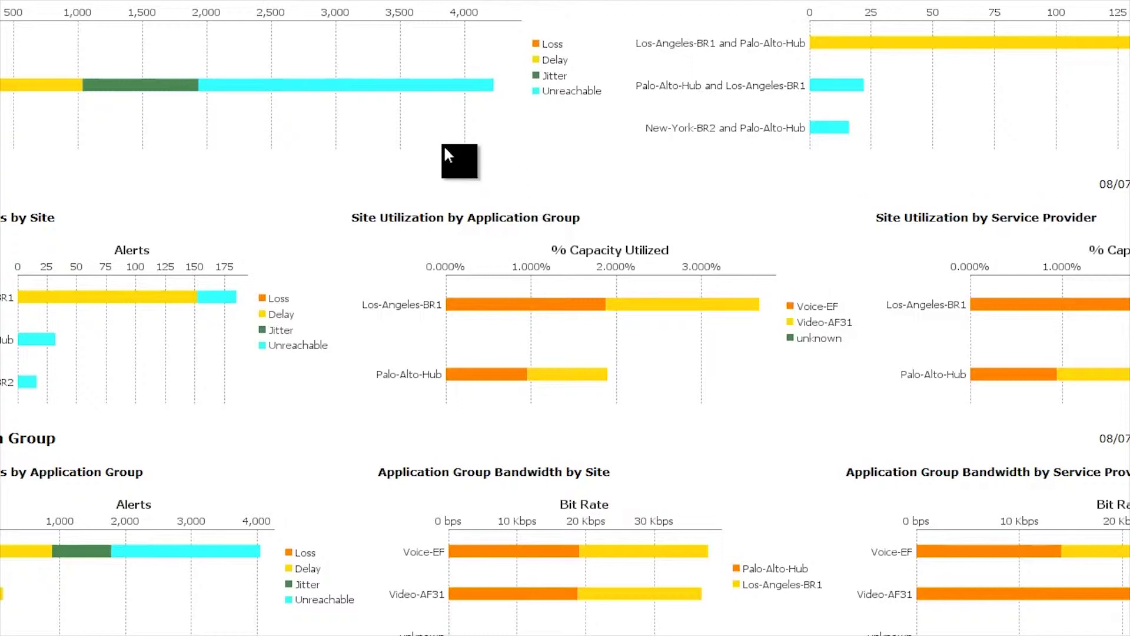
{"action": "scroll", "coordinate": [348, 114], "scroll_direction": "down", "scroll_amount": 1}
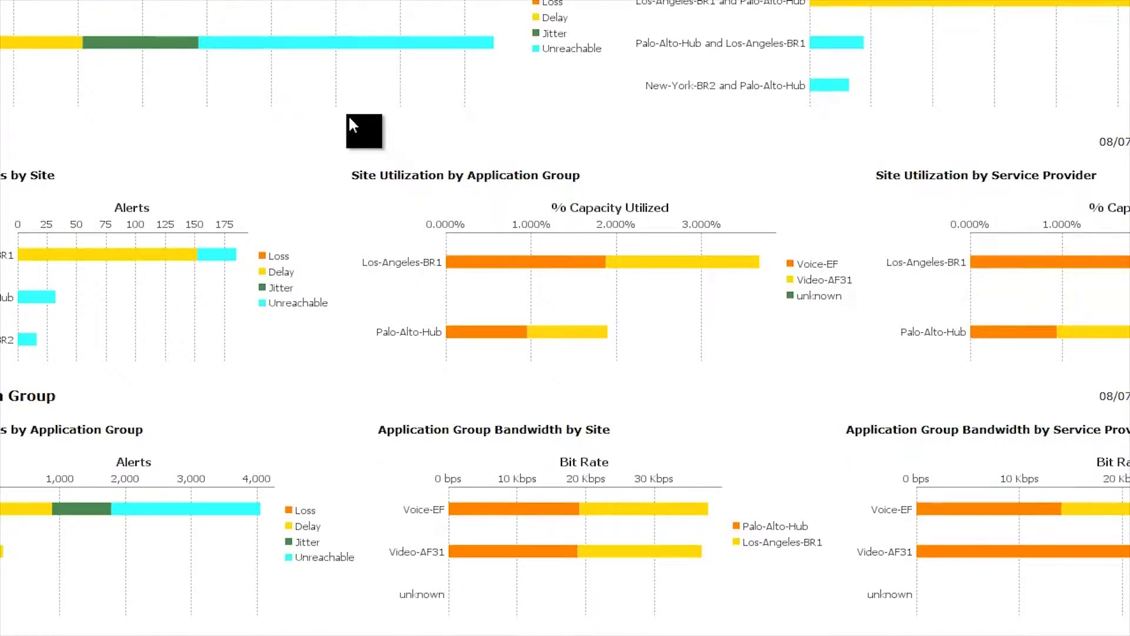
{"action": "scroll", "coordinate": [347, 114], "scroll_direction": "up", "scroll_amount": 2}
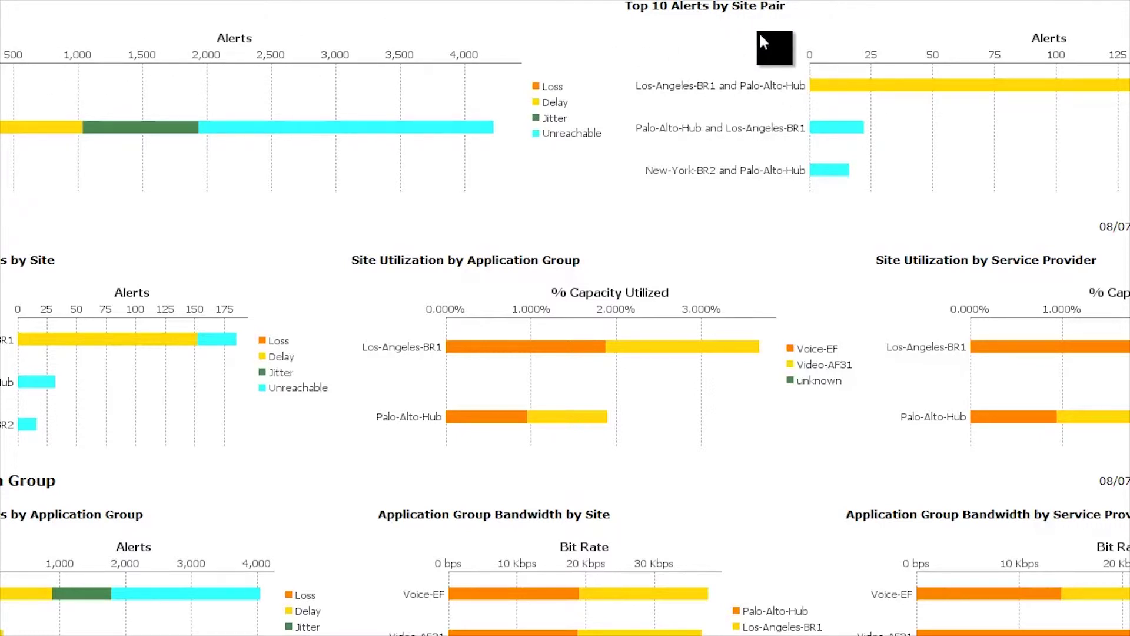
{"action": "scroll", "coordinate": [758, 32], "scroll_direction": "down", "scroll_amount": 3}
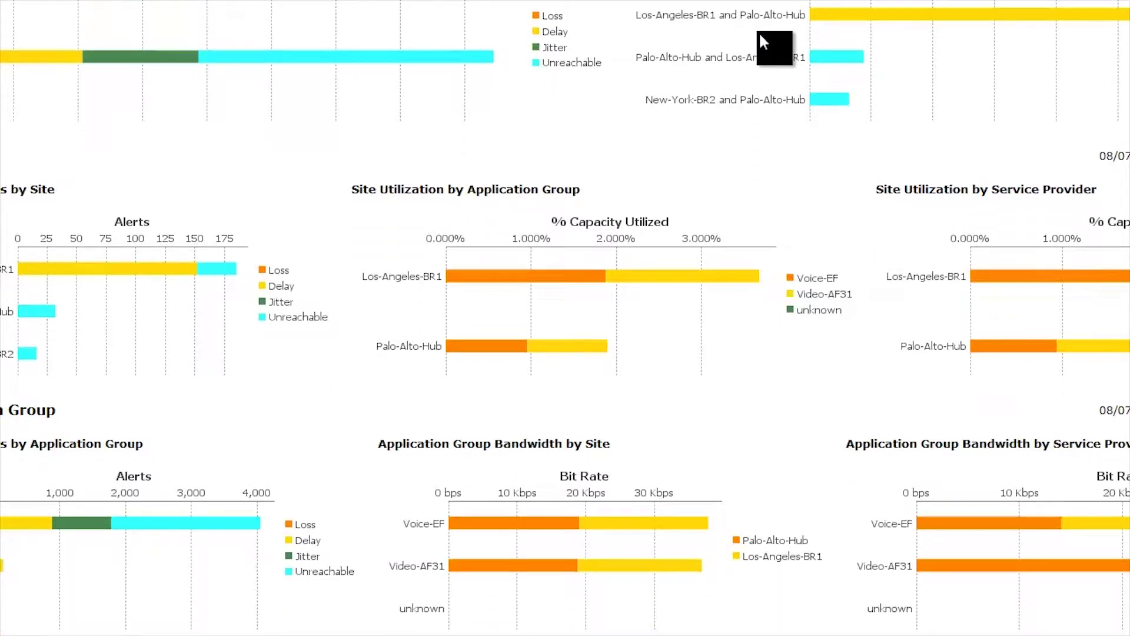
{"action": "scroll", "coordinate": [764, 45], "scroll_direction": "down", "scroll_amount": 2}
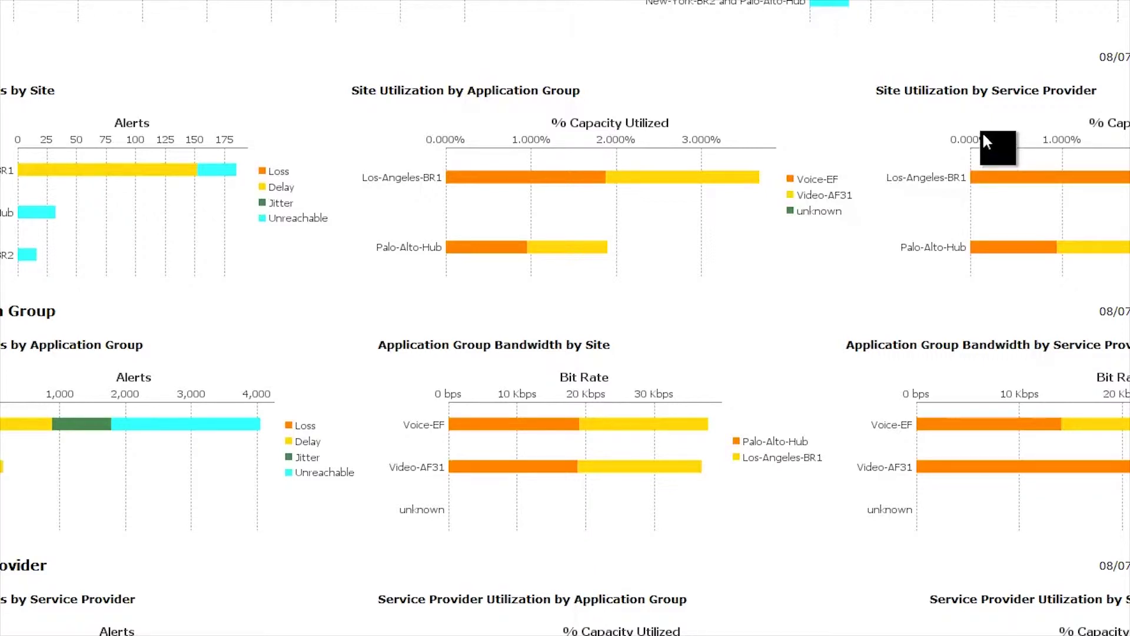
{"action": "scroll", "coordinate": [880, 112], "scroll_direction": "up", "scroll_amount": 1}
{"action": "scroll", "coordinate": [880, 111], "scroll_direction": "up", "scroll_amount": 1}
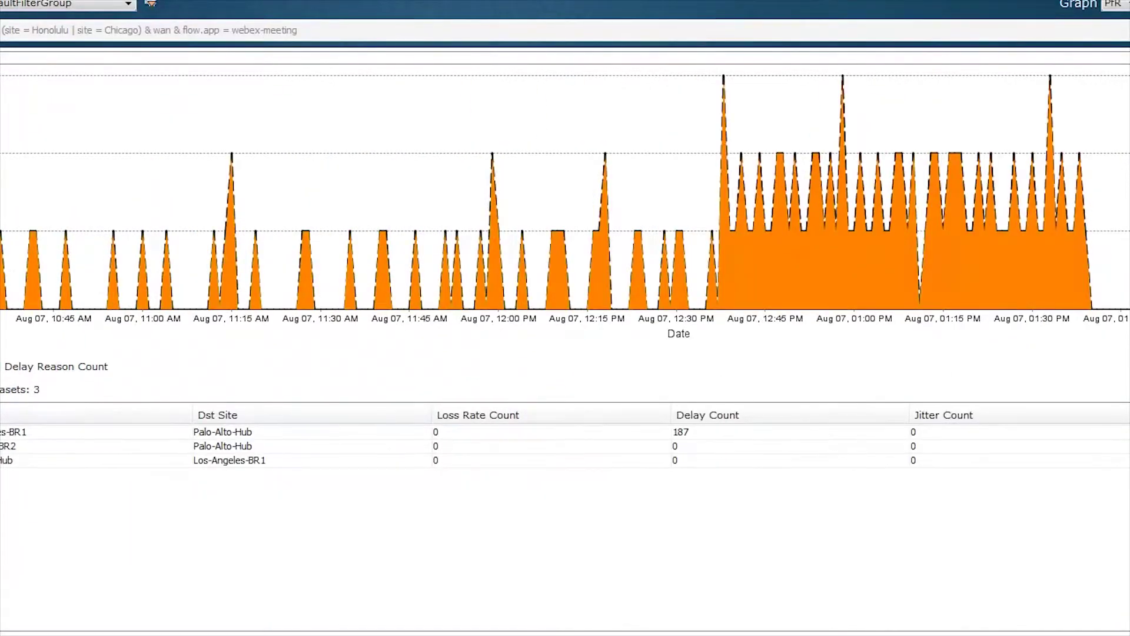
- Drill down on the Los-Angeles-BR1 to Palo-Alto-Hub alerts with the Alerts by Application Group Report
{"action": "left_click", "coordinate": [94, 436]}
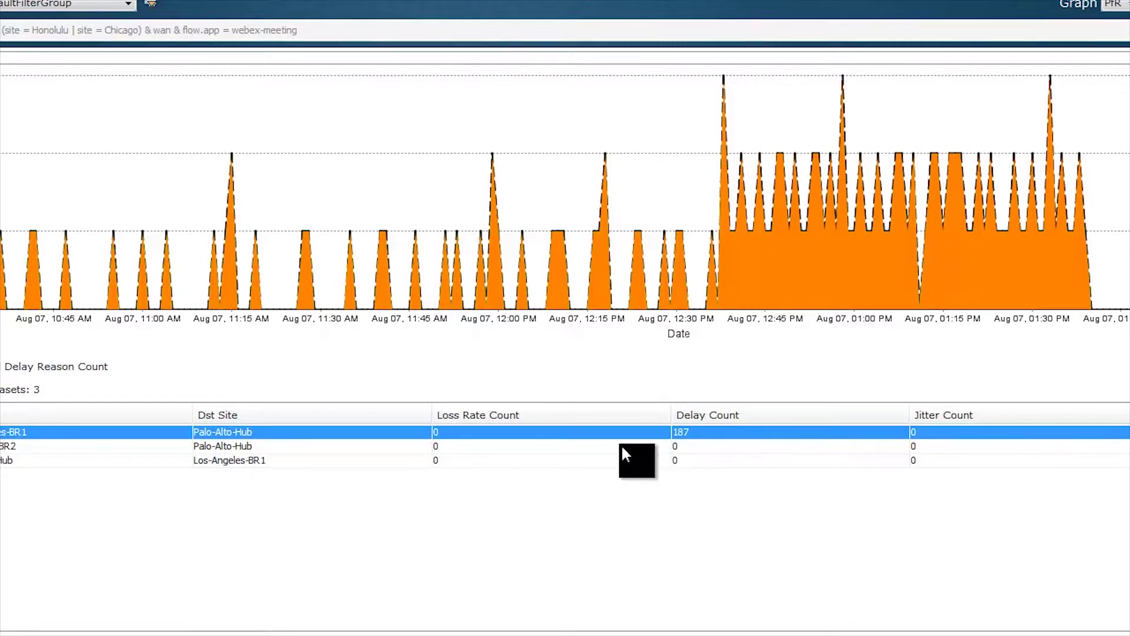
{"action": "right_click", "coordinate": [93, 431]}
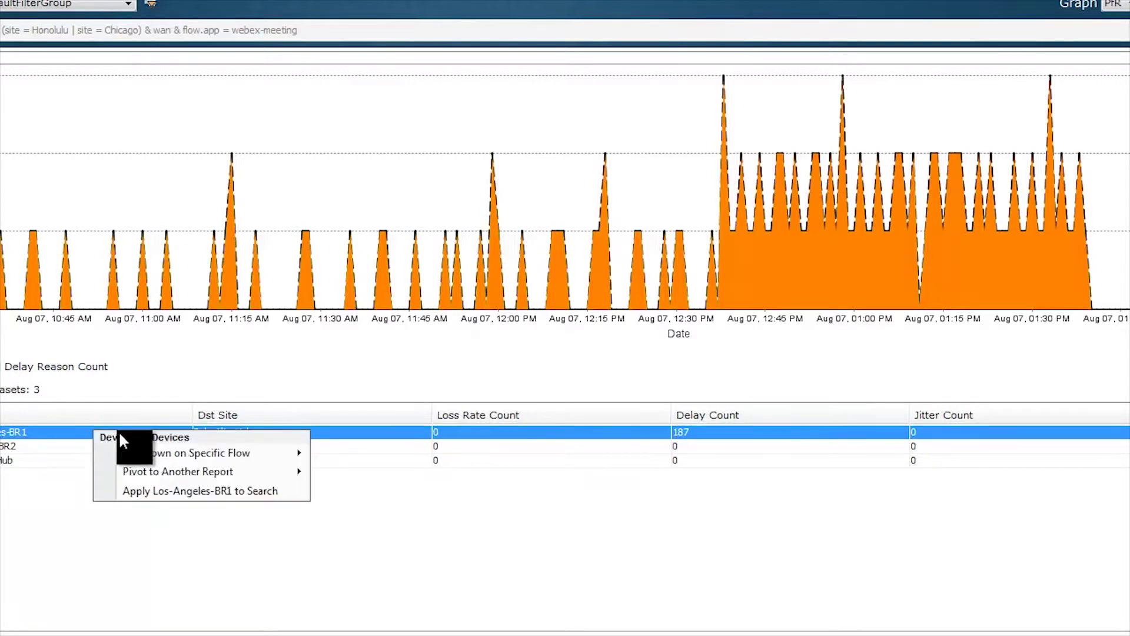
{"action": "mouse_move", "coordinate": [188, 453]}
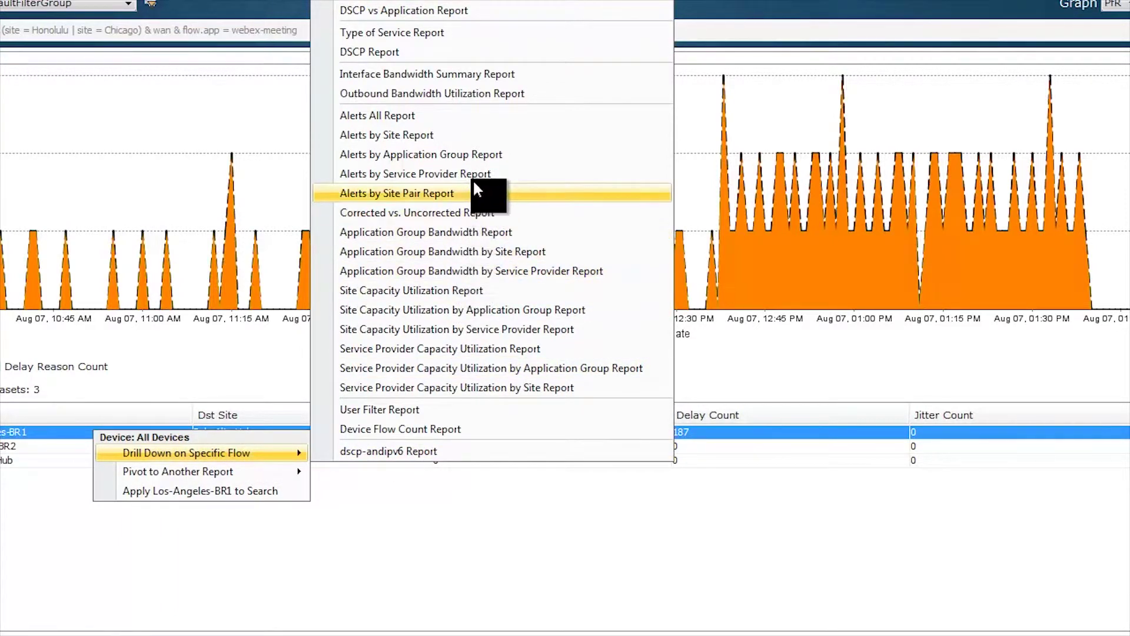
{"action": "left_click", "coordinate": [487, 153]}
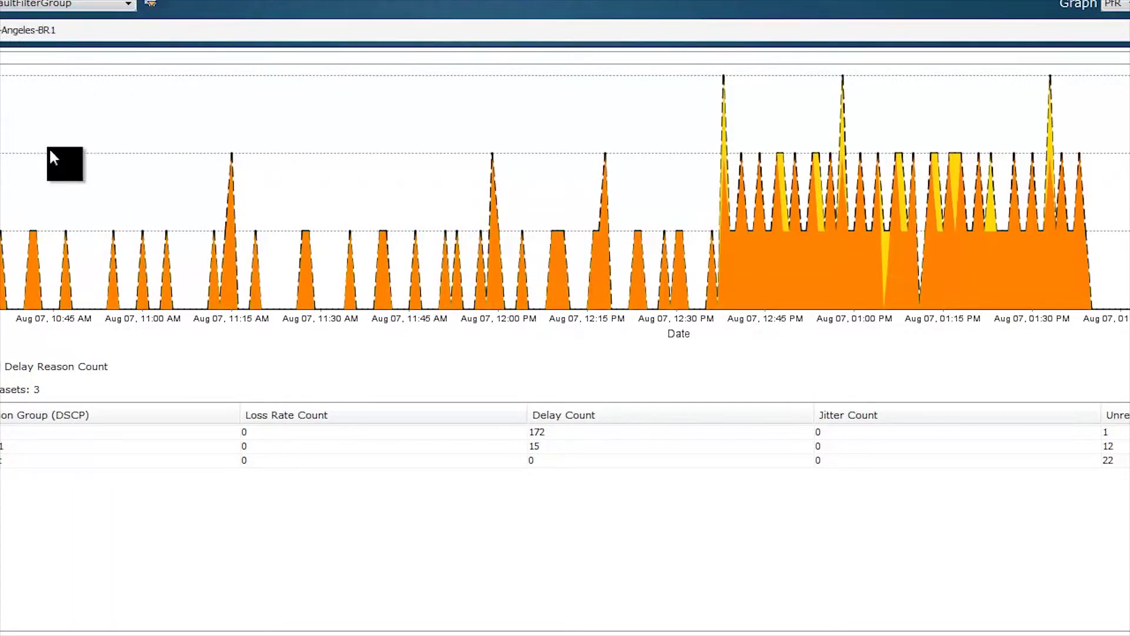
- Compare the loss, delay and jitter alert counts of the three application groups by highlighting each row, ending on the first
{"action": "left_click", "coordinate": [34, 449]}
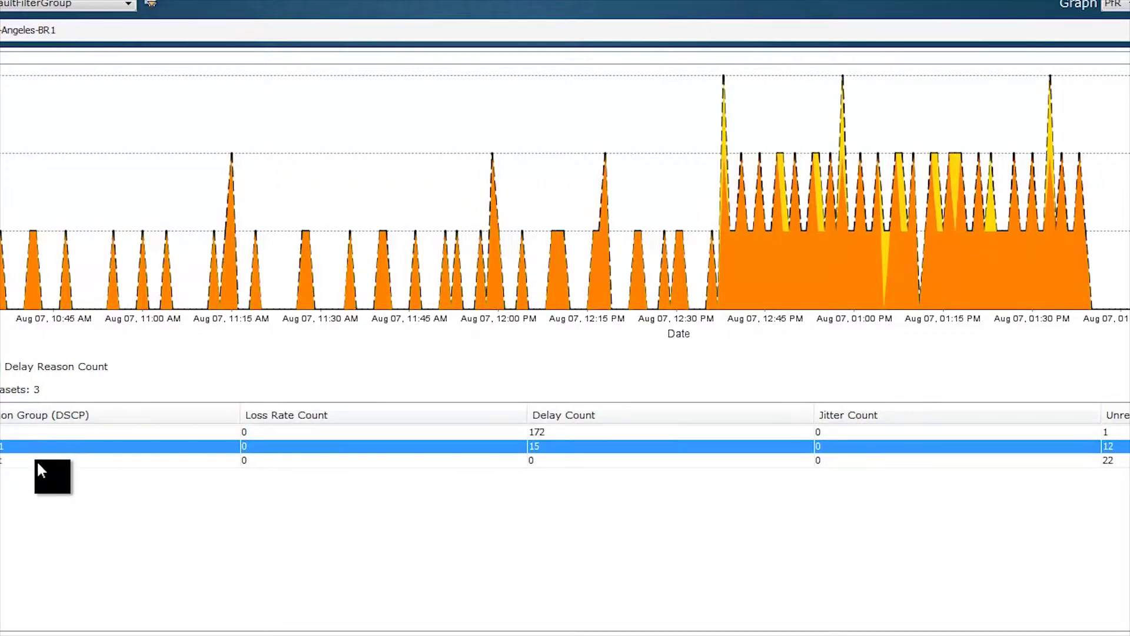
{"action": "left_click", "coordinate": [39, 460]}
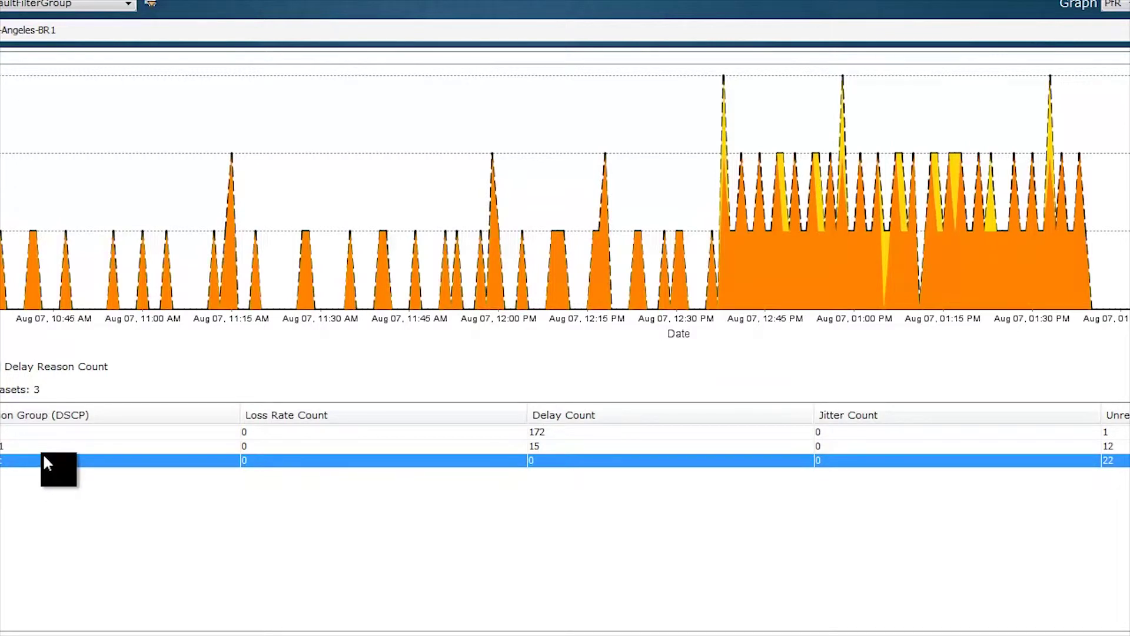
{"action": "left_click", "coordinate": [63, 433]}
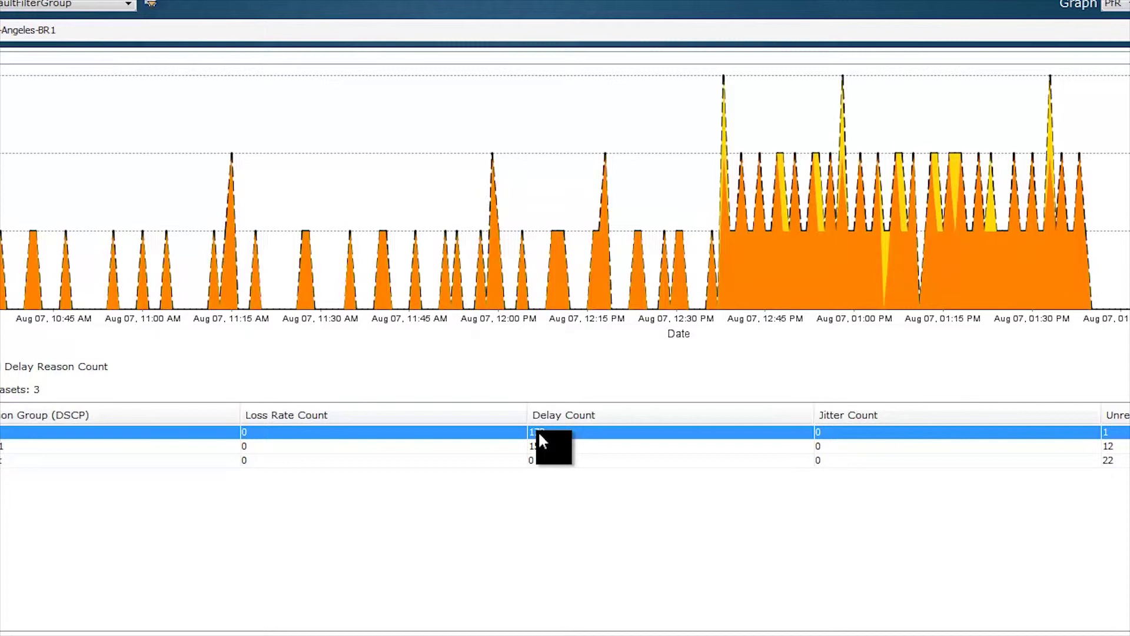
- Drill down on the first application group with the Corrected vs. Uncorrected Report and highlight its first result row
{"action": "right_click", "coordinate": [175, 429]}
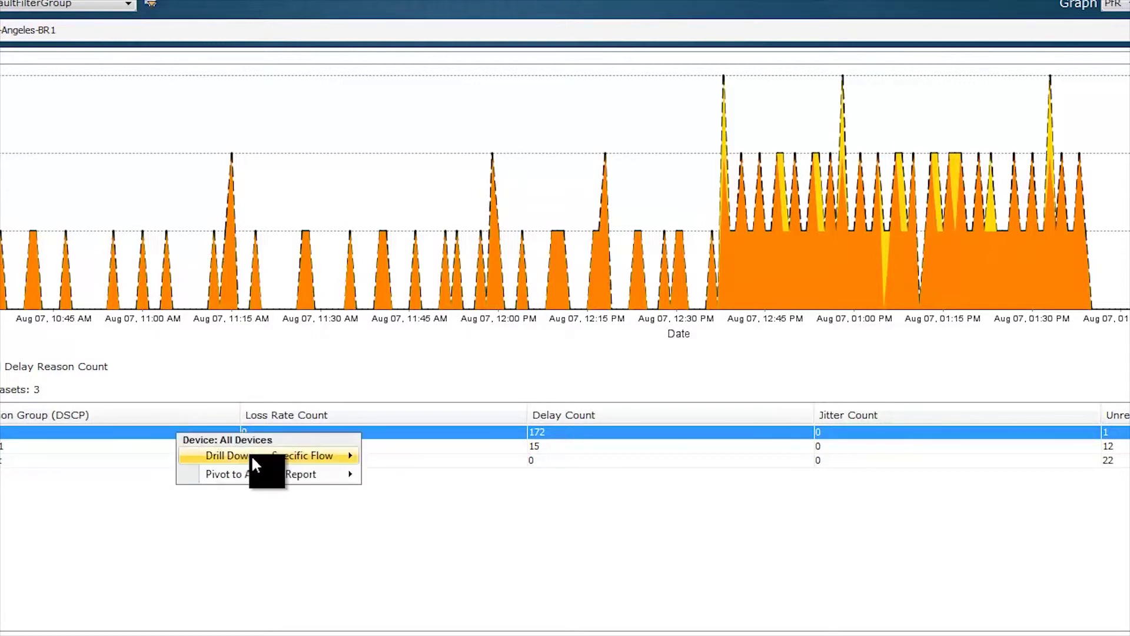
{"action": "mouse_move", "coordinate": [252, 454]}
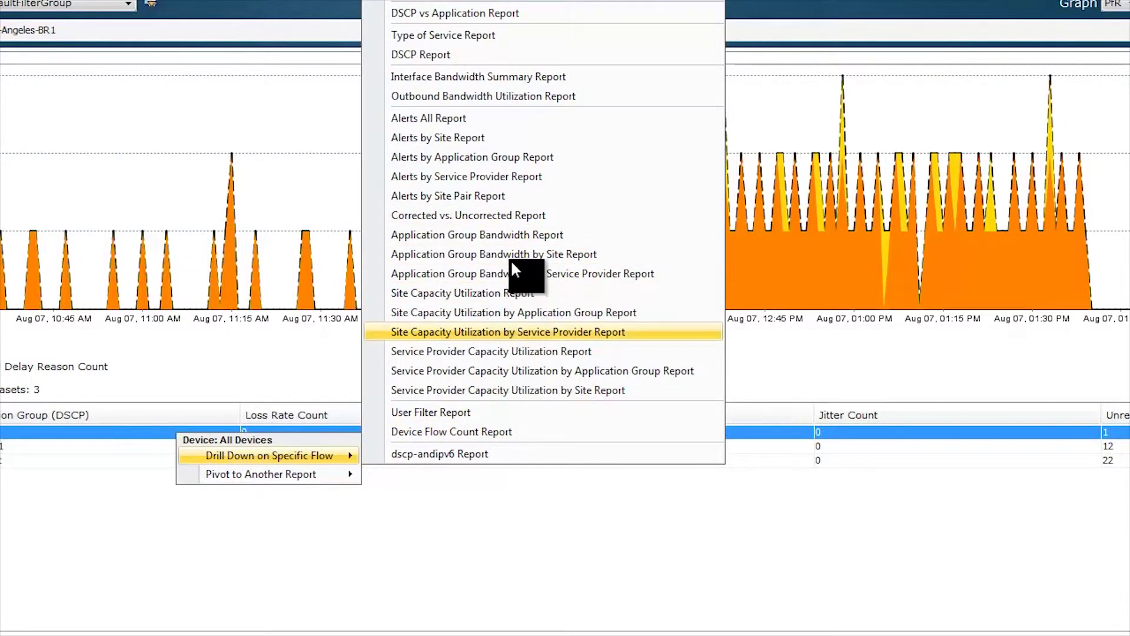
{"action": "left_click", "coordinate": [525, 213]}
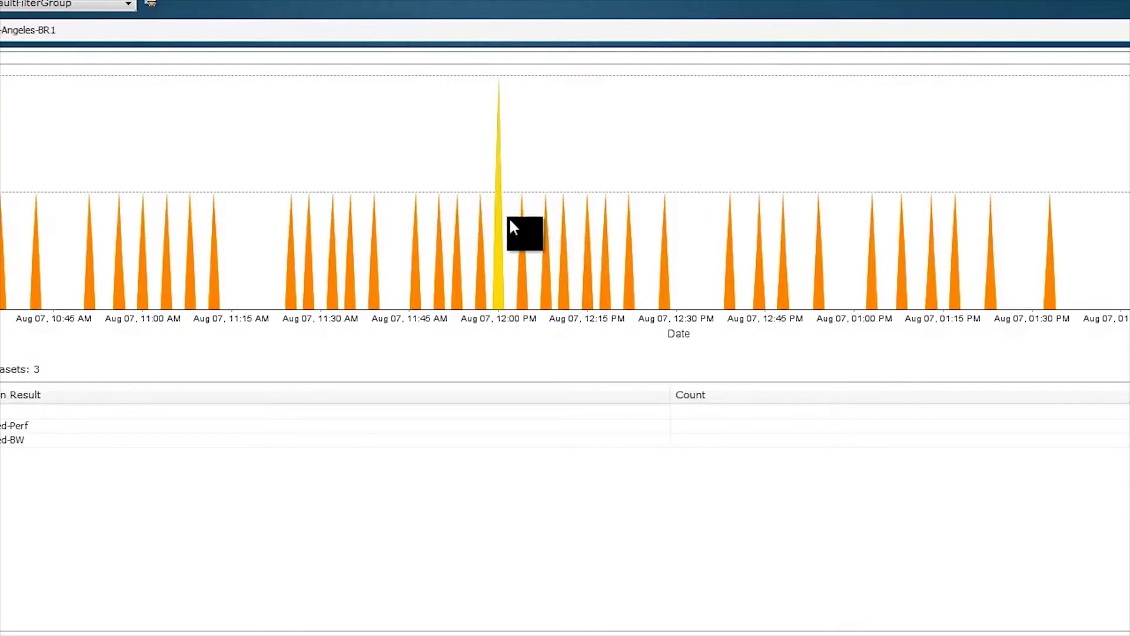
{"action": "left_click", "coordinate": [149, 413]}
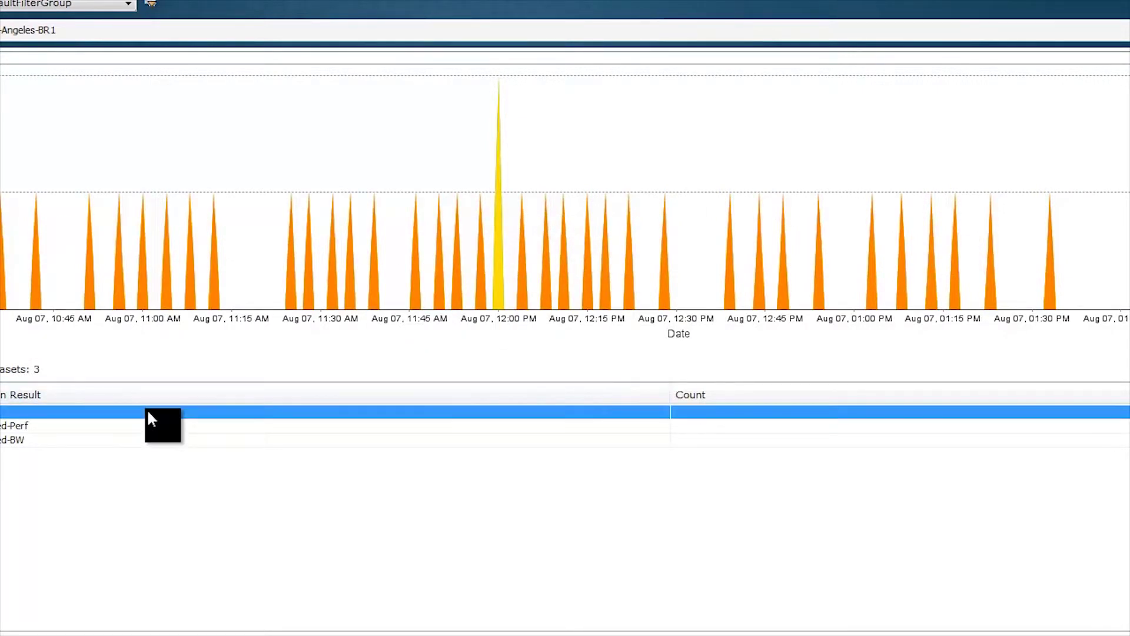
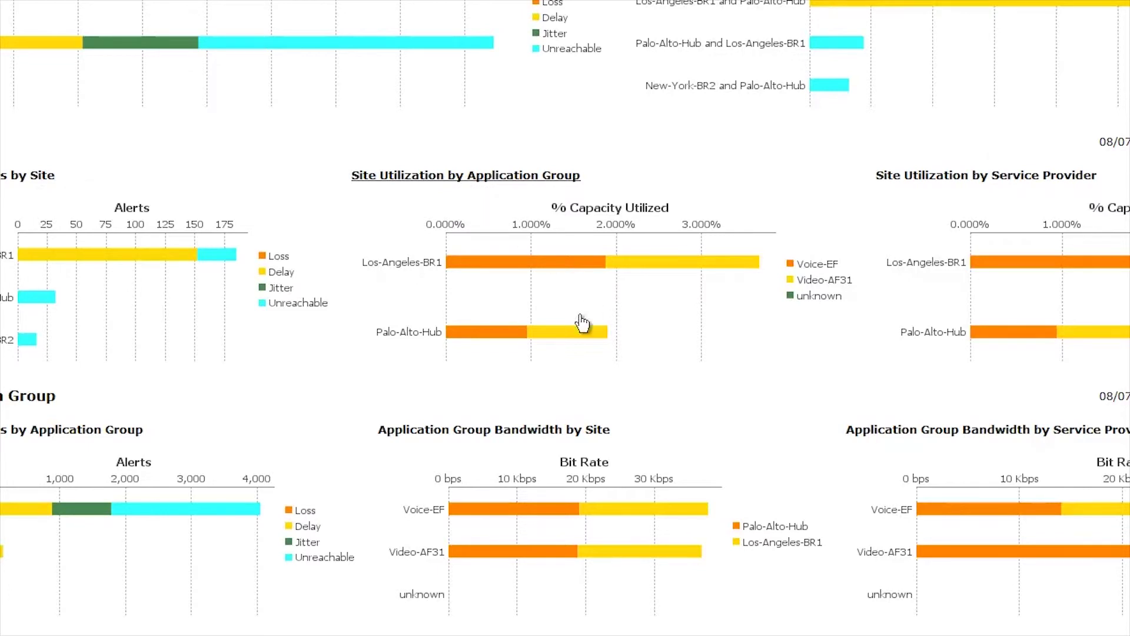
- Open the Site Utilization by Application Group report from the dashboard and examine Los-Angeles-BR1's Voice-EF and Video-AF31 capacity utilization
{"action": "scroll", "coordinate": [587, 321], "scroll_direction": "down", "scroll_amount": 1}
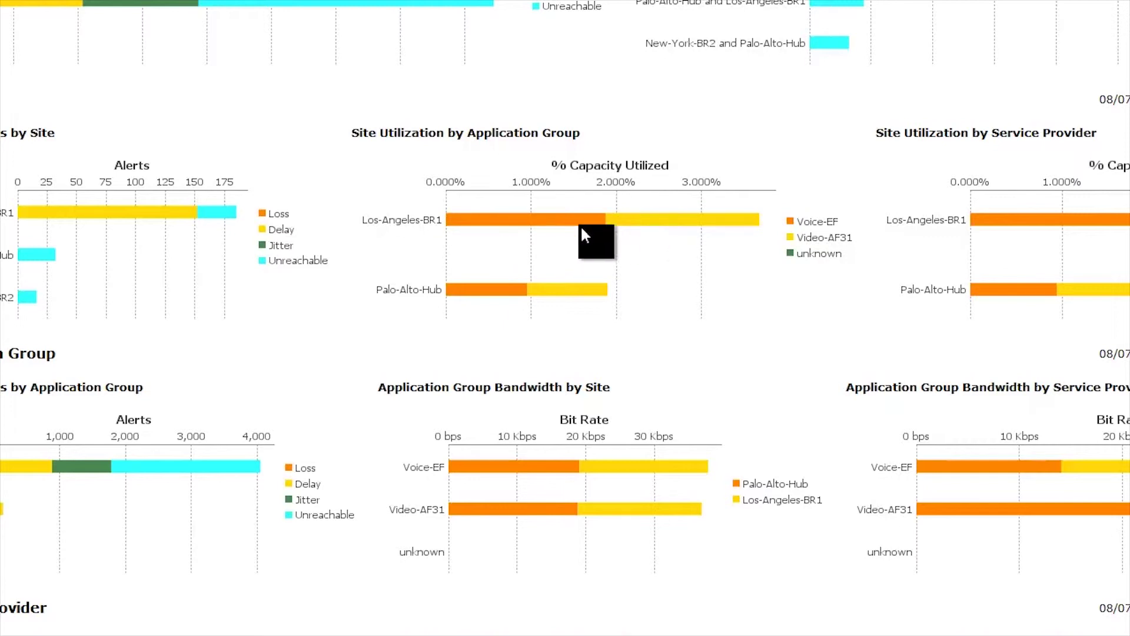
{"action": "left_click", "coordinate": [526, 139]}
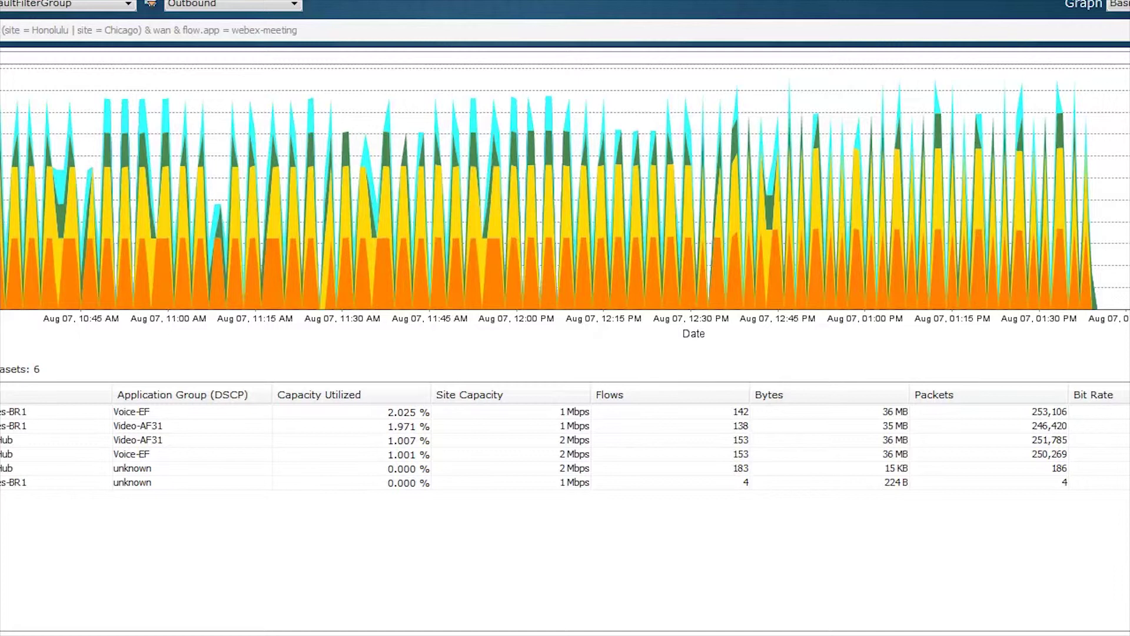
{"action": "left_click", "coordinate": [42, 415]}
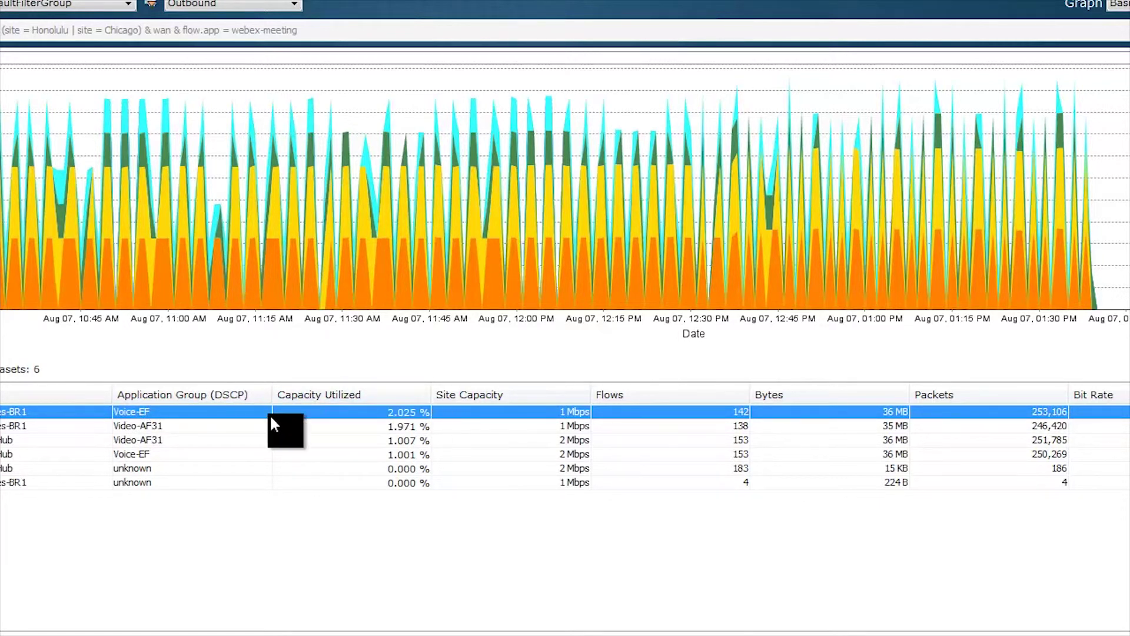
{"action": "left_click", "coordinate": [108, 427]}
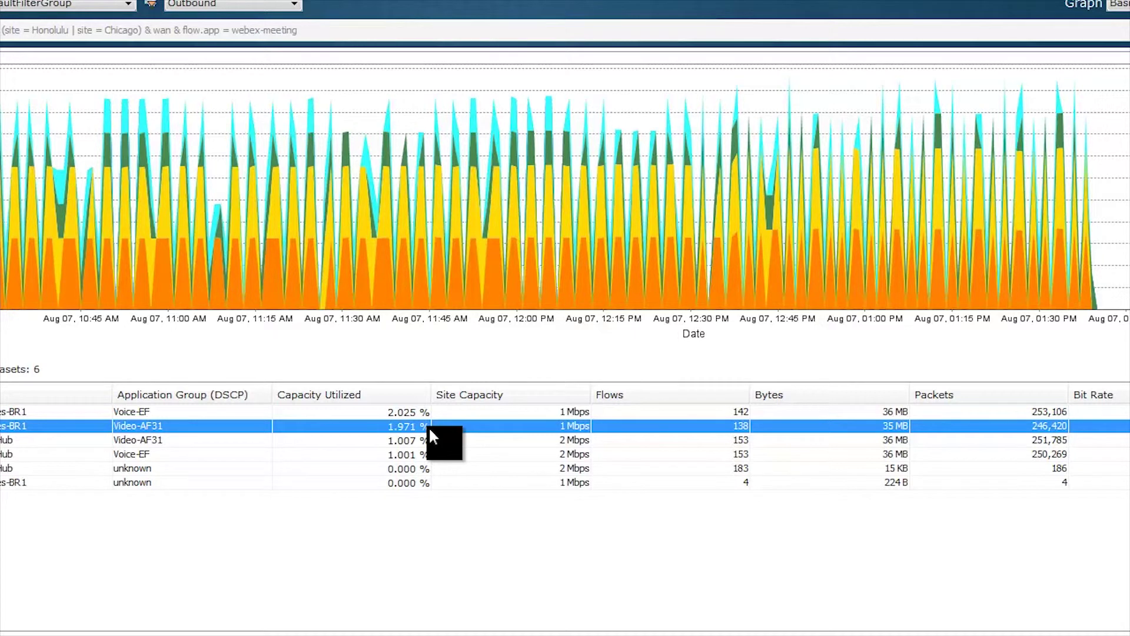
- Drill down on the Los-Angeles-BR1 Voice-EF row with the Application Group Bandwidth by Service Provider Report
{"action": "left_click", "coordinate": [90, 414]}
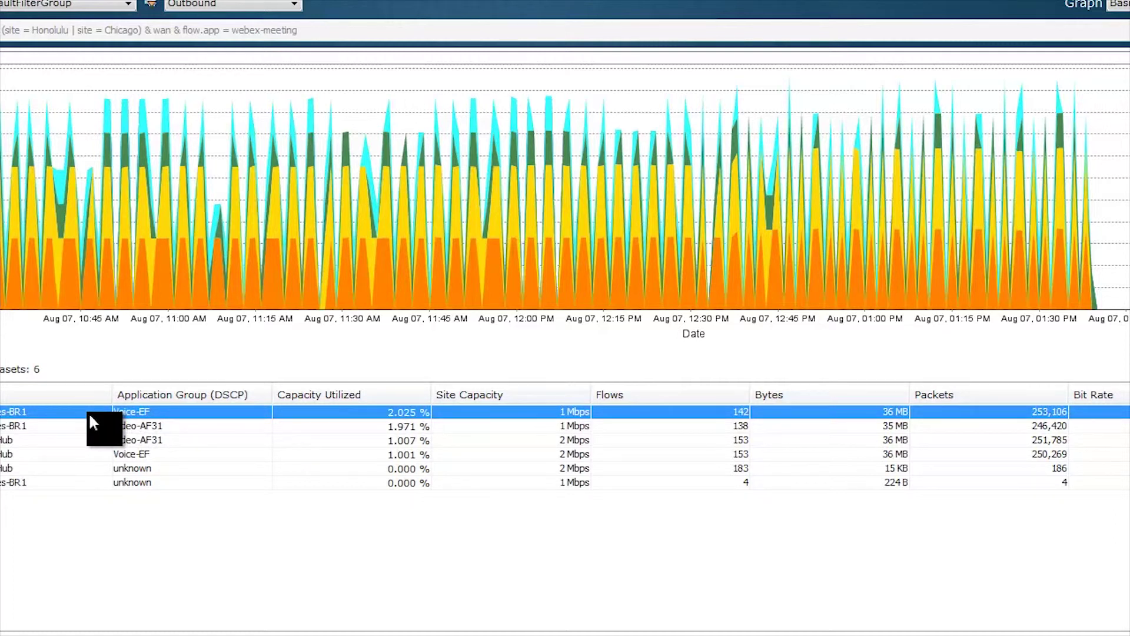
{"action": "right_click", "coordinate": [91, 421]}
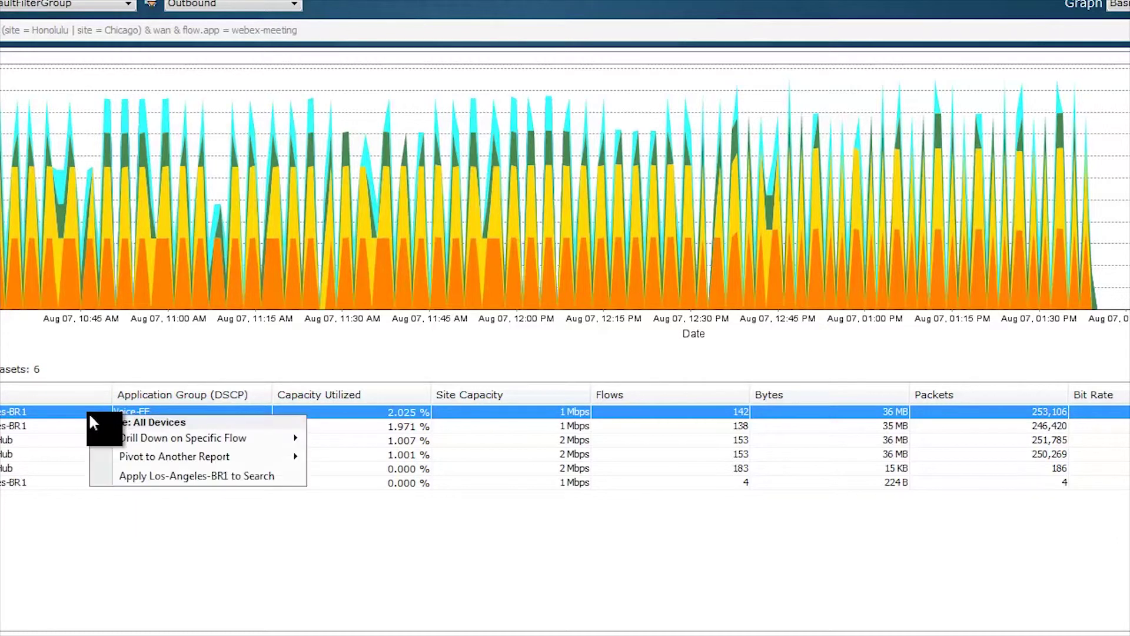
{"action": "mouse_move", "coordinate": [176, 441]}
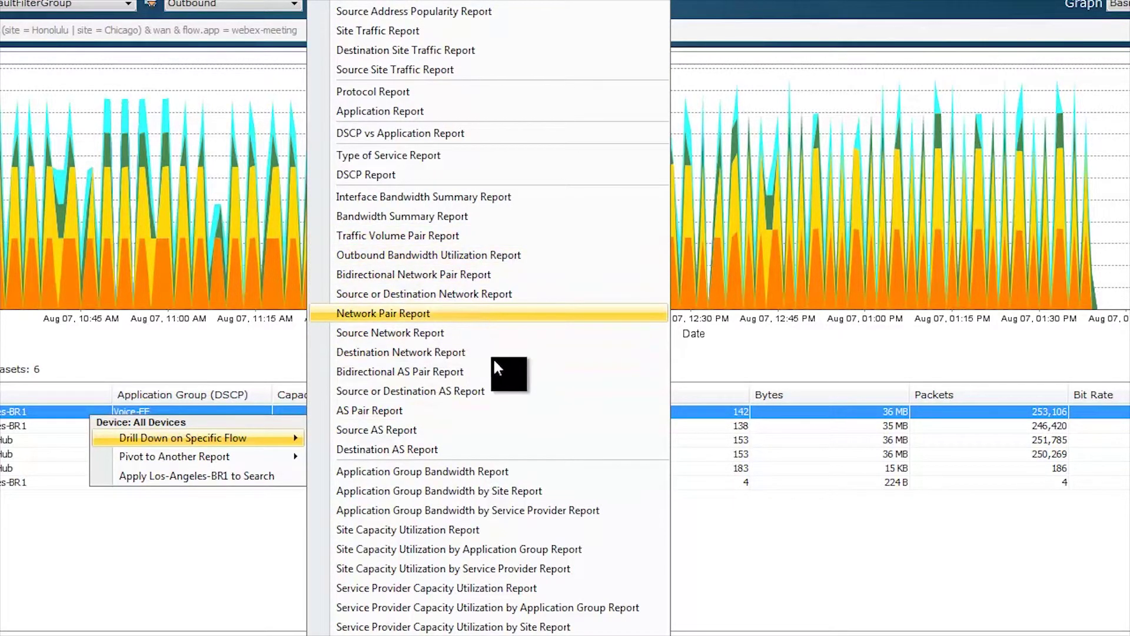
{"action": "left_click", "coordinate": [532, 509]}
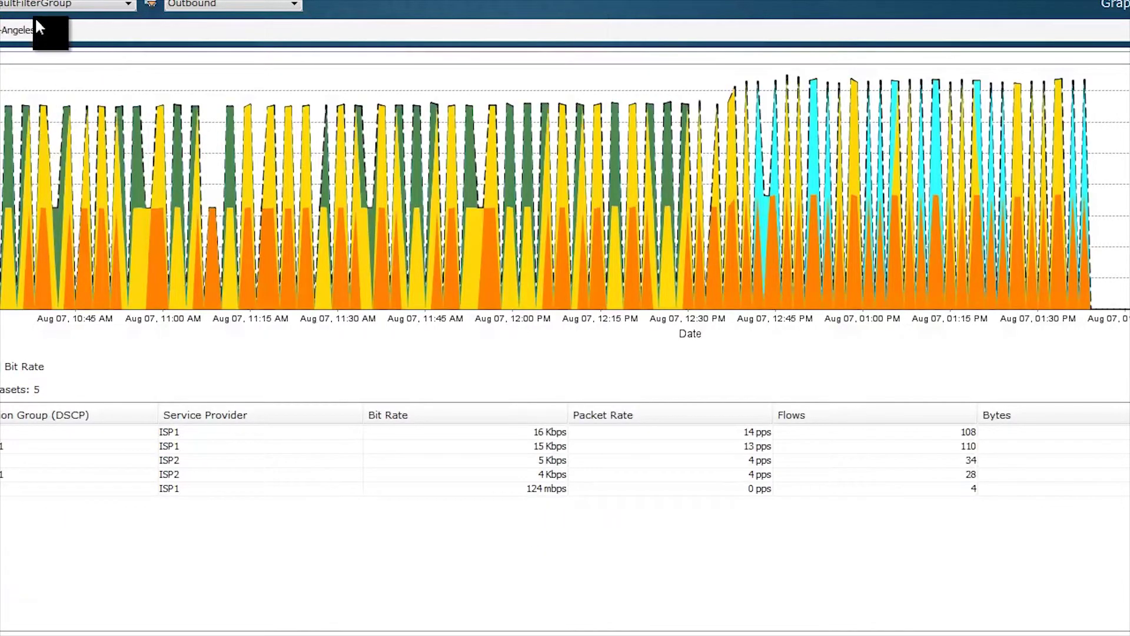
- Compare the bit rates, packet rates and flows of the application groups carried over ISP1 and ISP2
{"action": "left_click", "coordinate": [8, 436]}
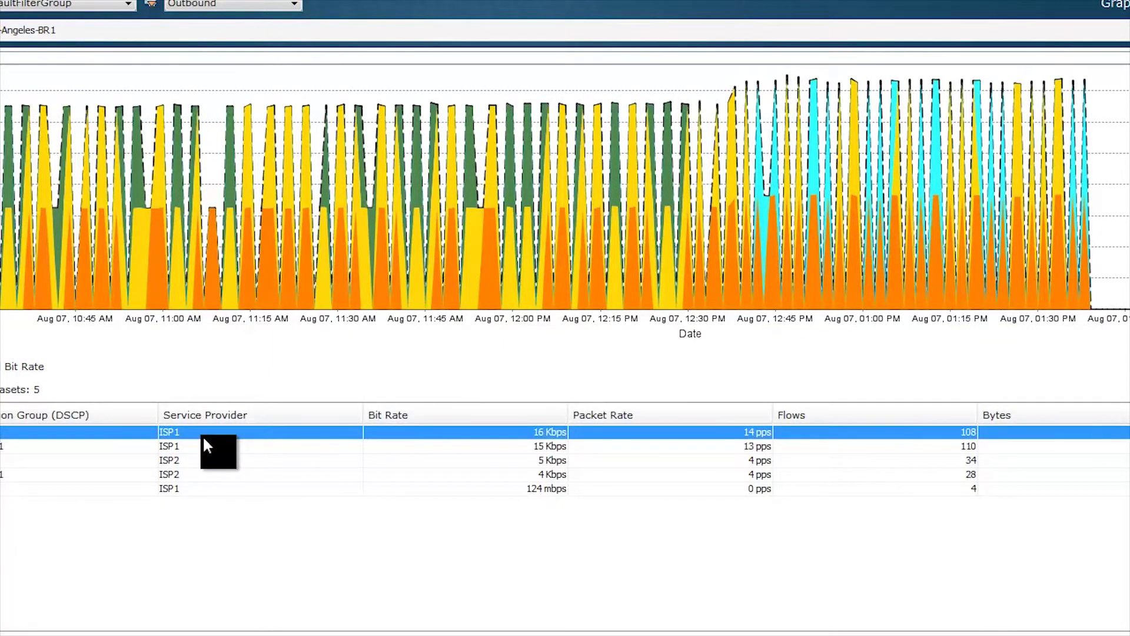
{"action": "left_click", "coordinate": [190, 459]}
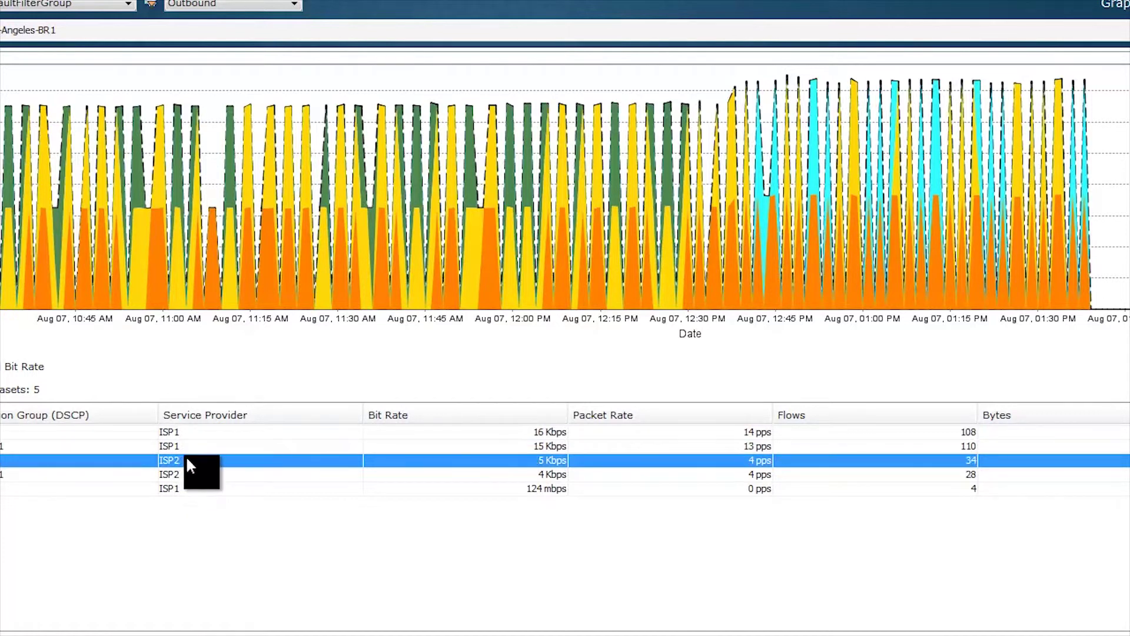
{"action": "left_click", "coordinate": [217, 432]}
{"action": "left_click", "coordinate": [213, 439]}
{"action": "left_click", "coordinate": [215, 432]}
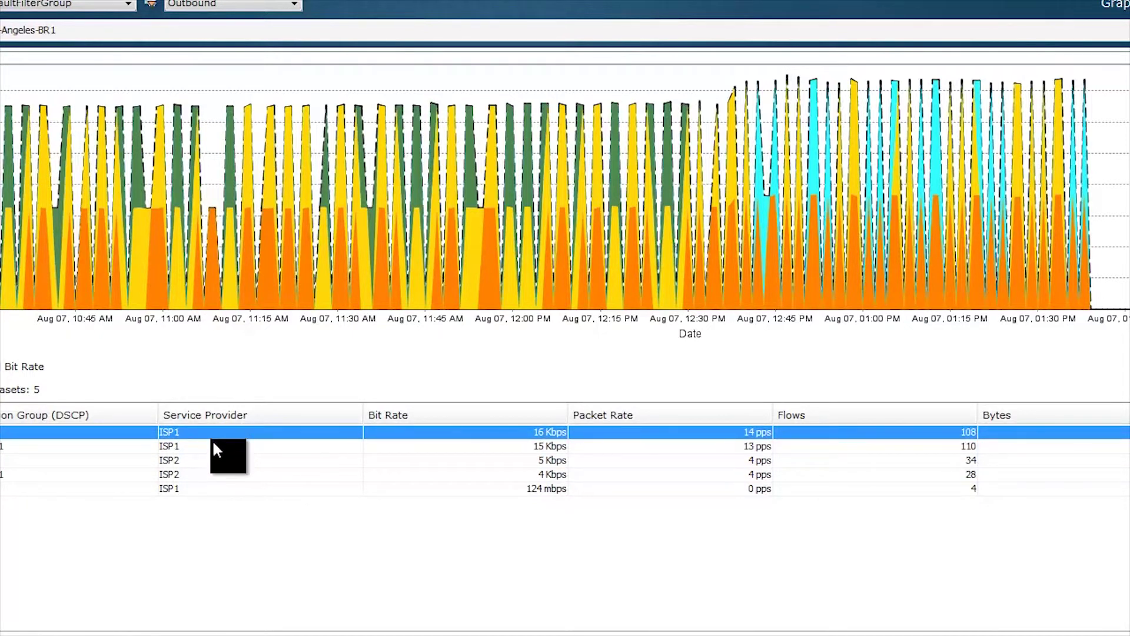
{"action": "left_click", "coordinate": [213, 445]}
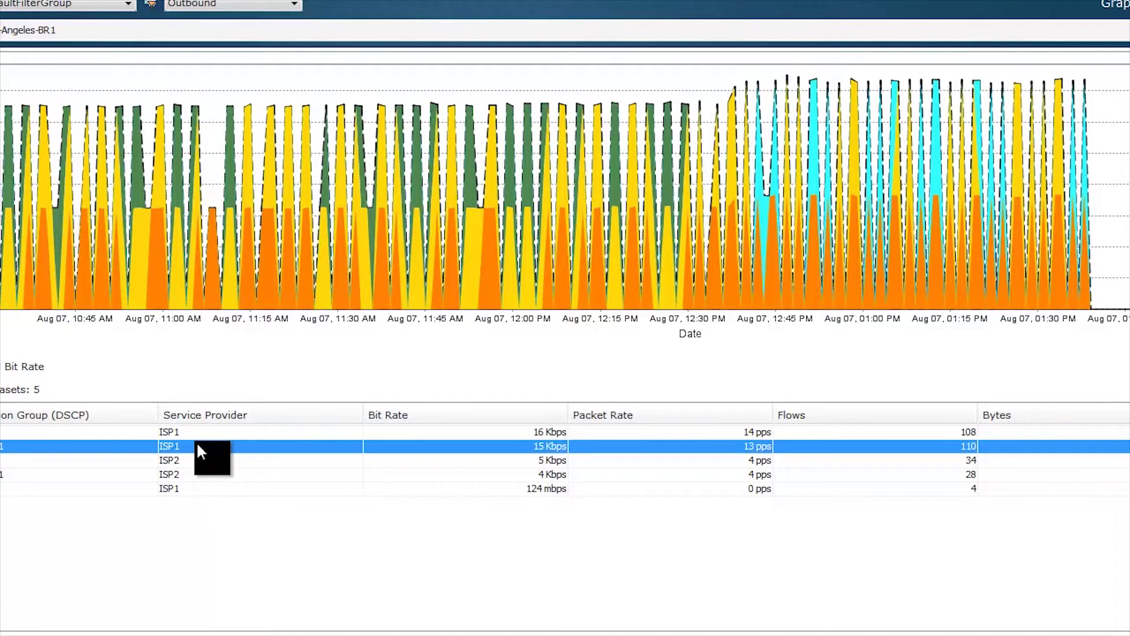
- Drill down on the specific flow of the first ISP1 row with the Application Report and highlight the site and service provider filter terms
{"action": "left_click", "coordinate": [110, 433]}
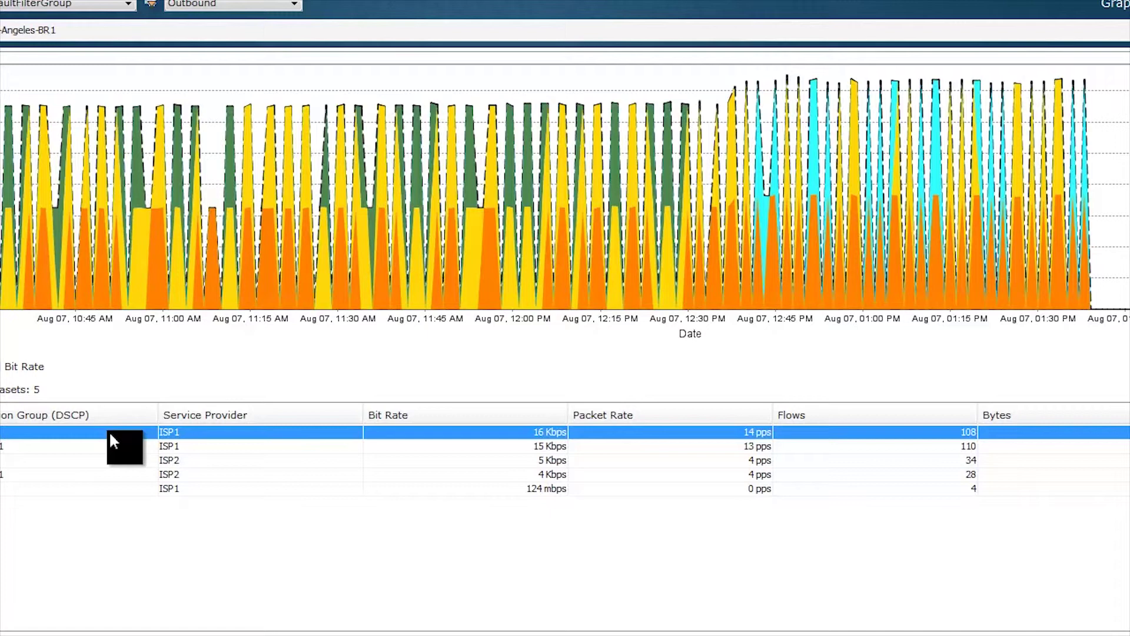
{"action": "right_click", "coordinate": [110, 433]}
{"action": "mouse_move", "coordinate": [152, 458]}
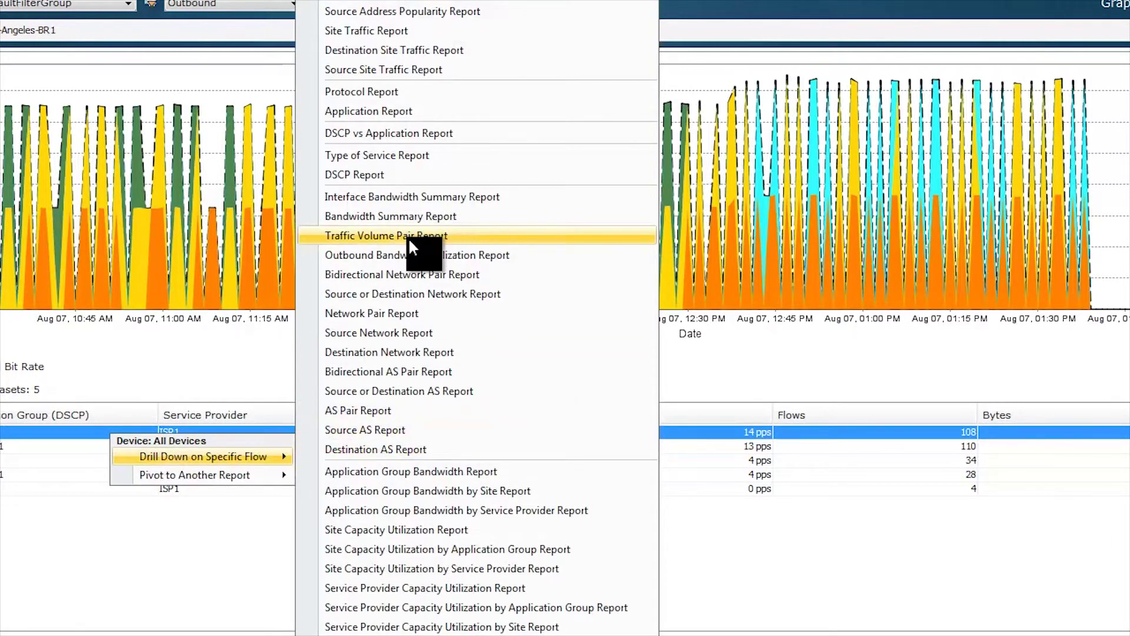
{"action": "left_click", "coordinate": [396, 111]}
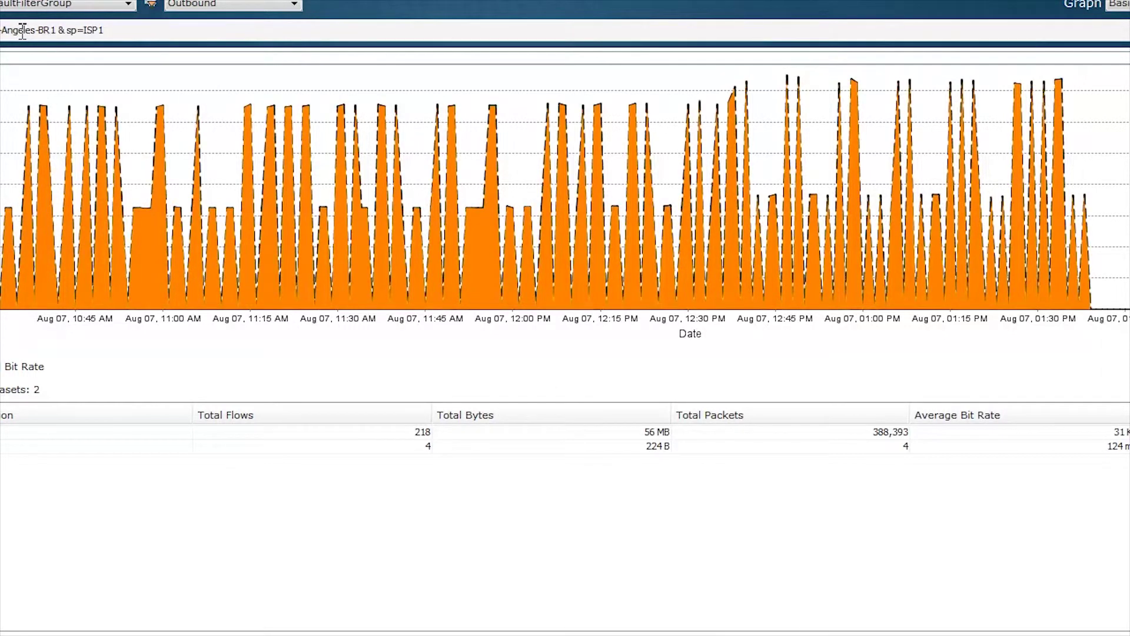
{"action": "left_click_drag", "start_coordinate": [39, 30], "coordinate": [1, 31]}
{"action": "left_click_drag", "start_coordinate": [104, 31], "coordinate": [83, 36]}
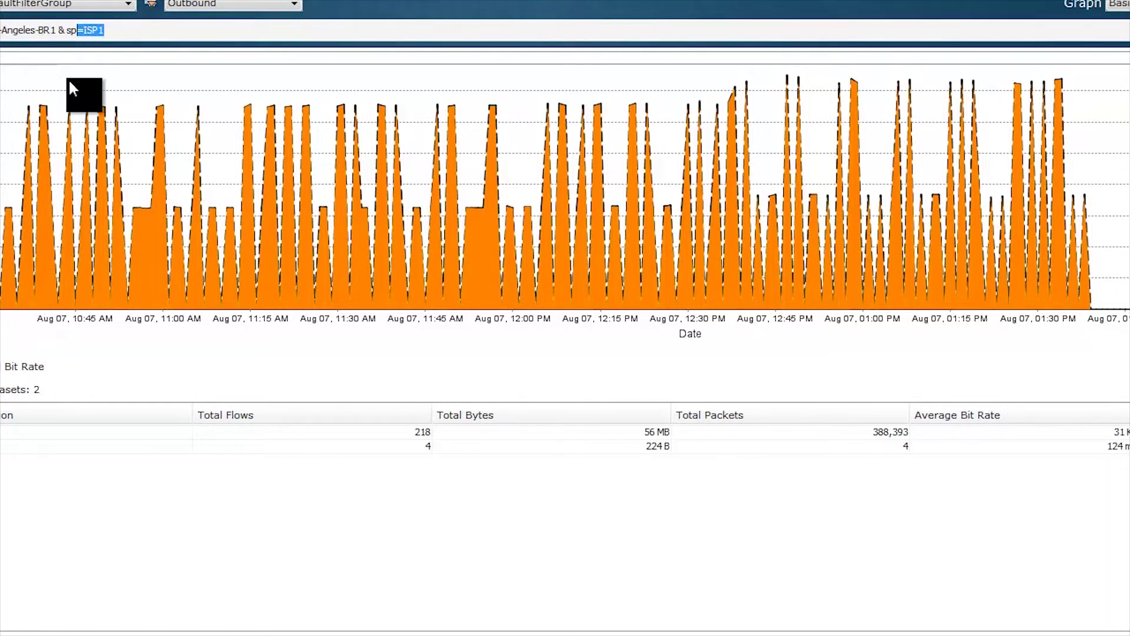
- Drill down on the rtp application row with the DSCP Report
{"action": "left_click", "coordinate": [20, 435]}
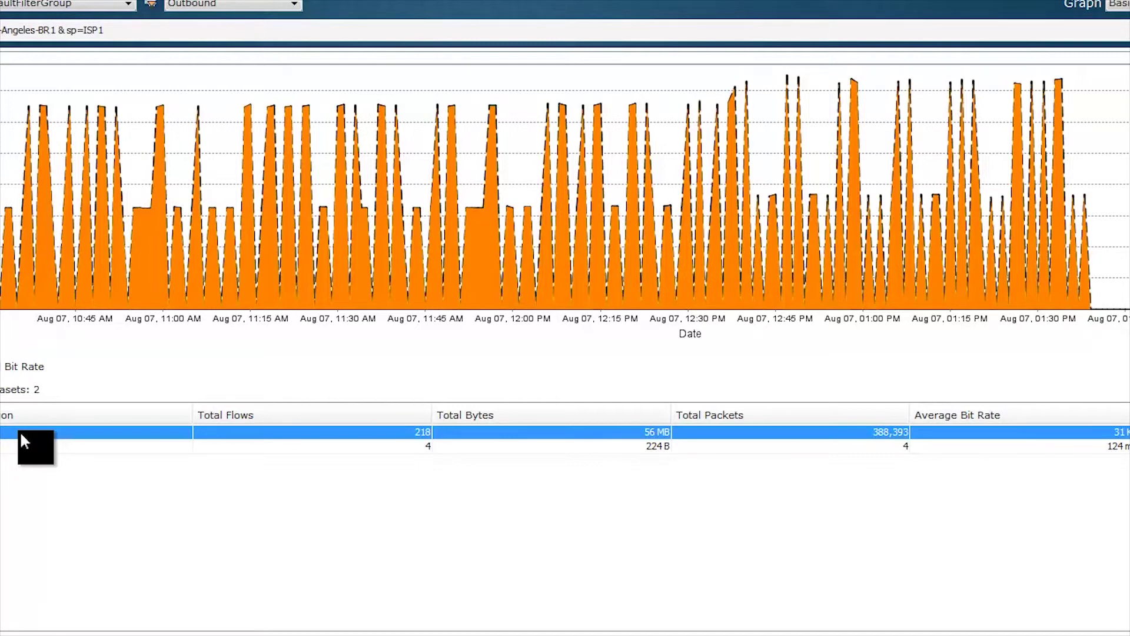
{"action": "right_click", "coordinate": [19, 433]}
{"action": "mouse_move", "coordinate": [70, 459]}
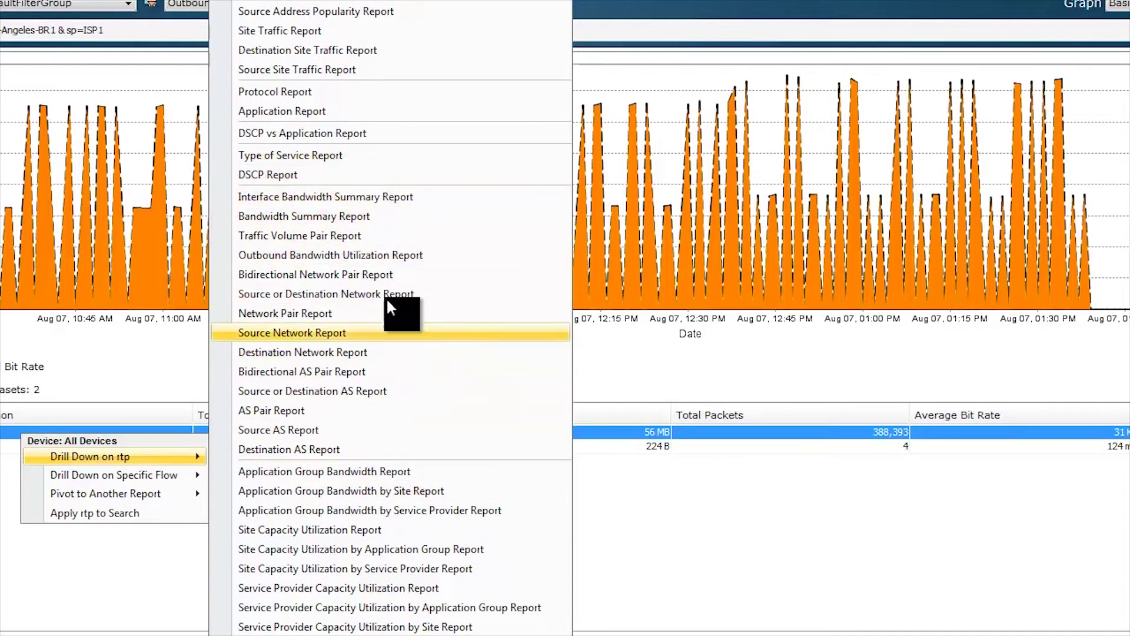
{"action": "left_click", "coordinate": [359, 175]}
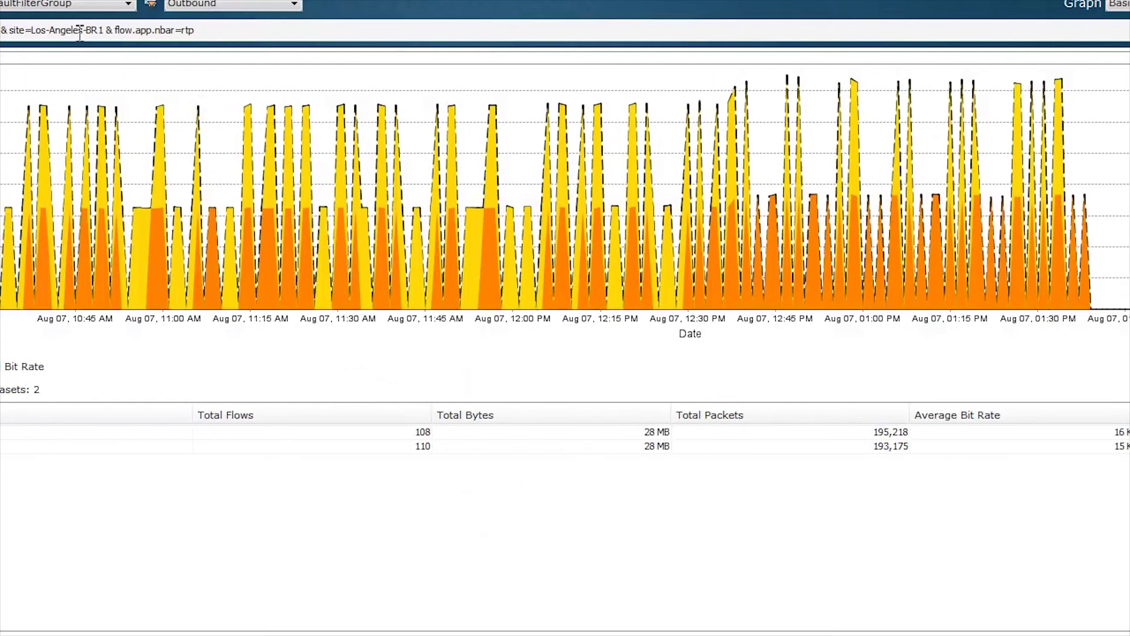
- Check the Los-Angeles-BR1 and rtp terms in the DSCP report's filter and compare its two result rows
{"action": "double_click", "coordinate": [79, 34]}
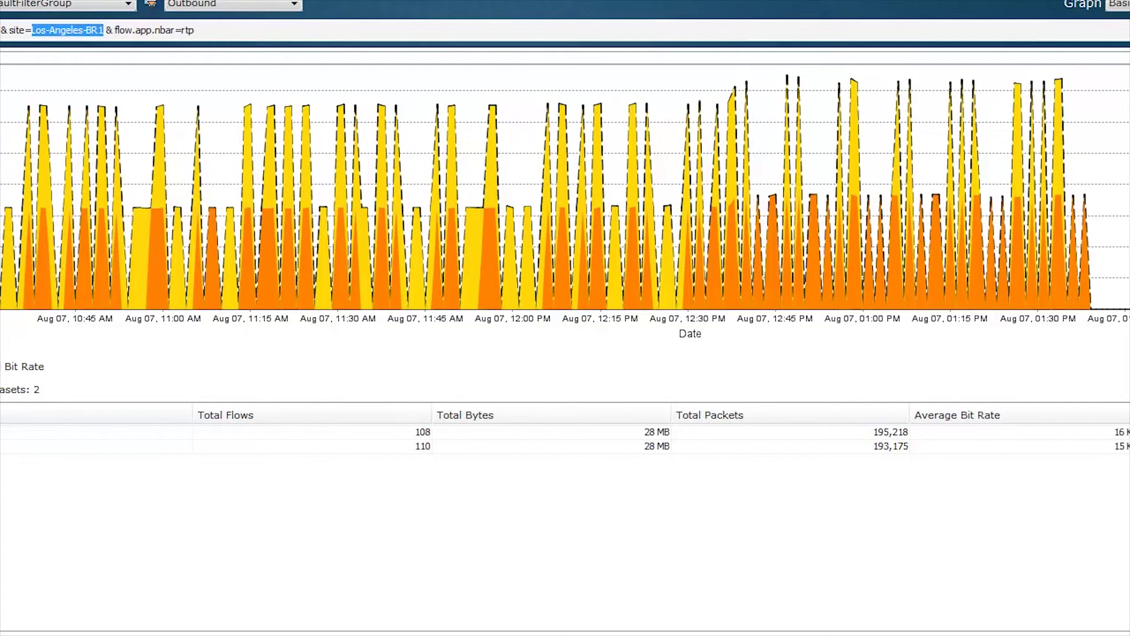
{"action": "left_click", "coordinate": [189, 33]}
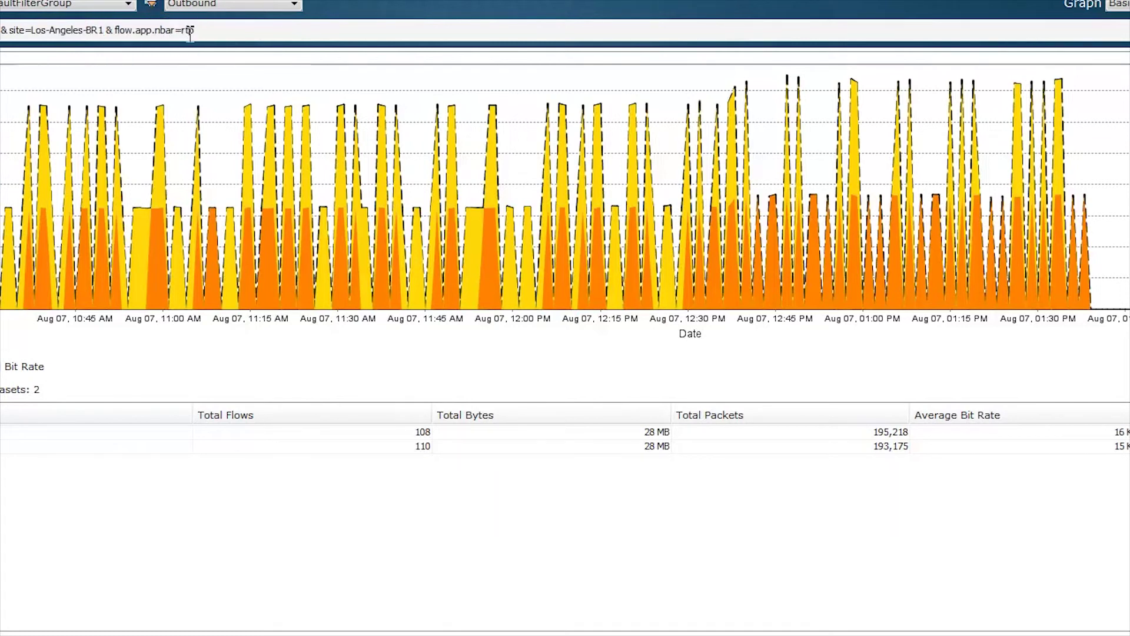
{"action": "double_click", "coordinate": [190, 32]}
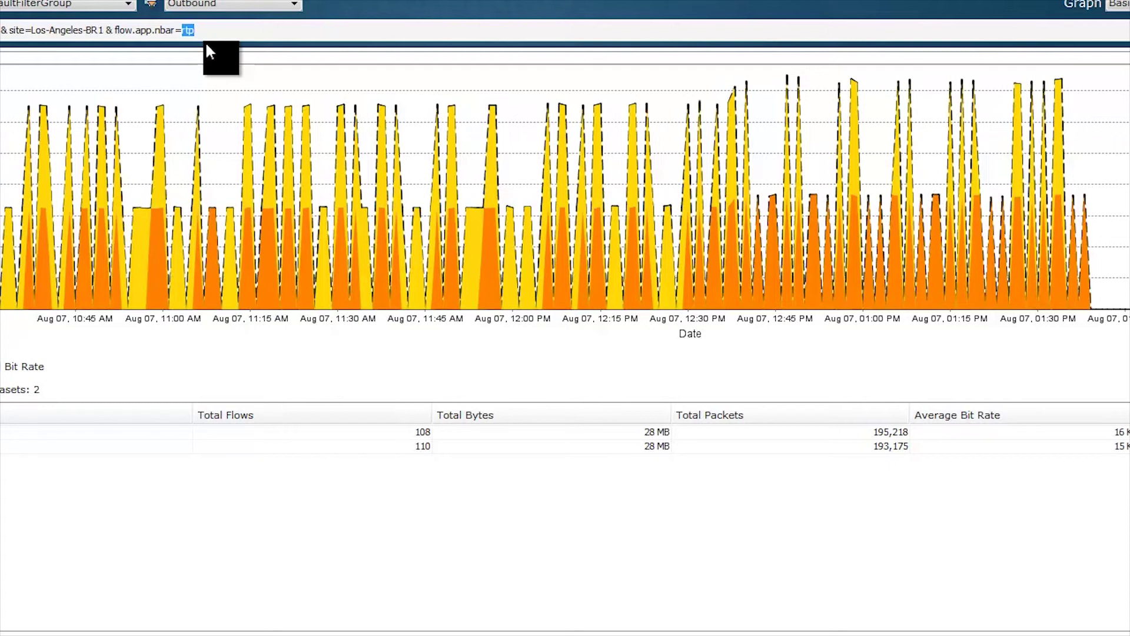
{"action": "left_click", "coordinate": [131, 435]}
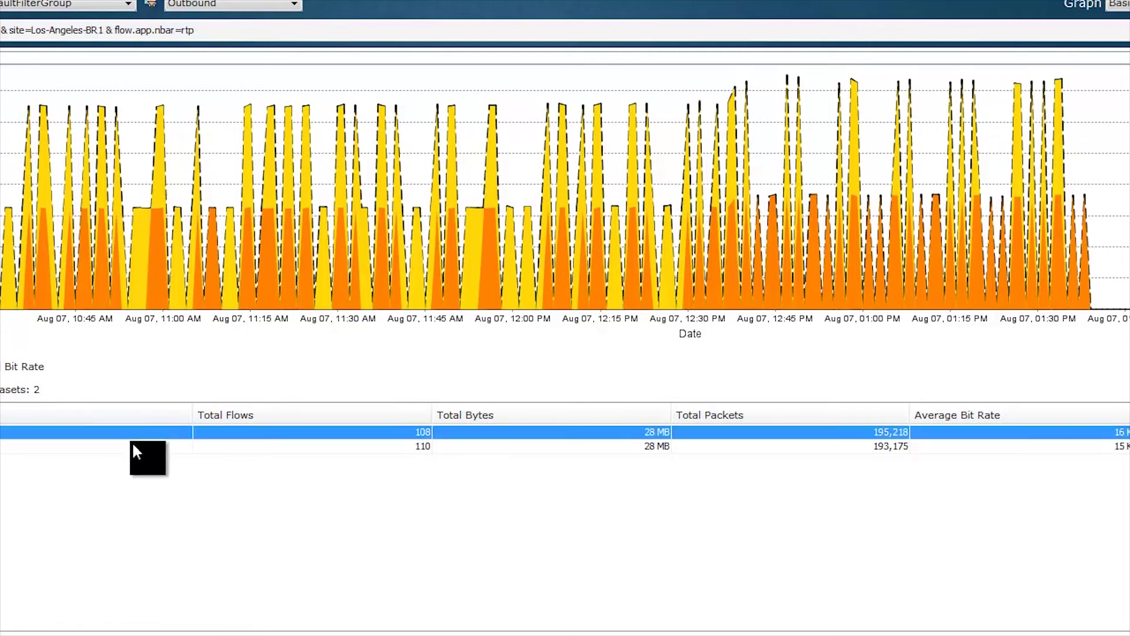
{"action": "left_click", "coordinate": [135, 447]}
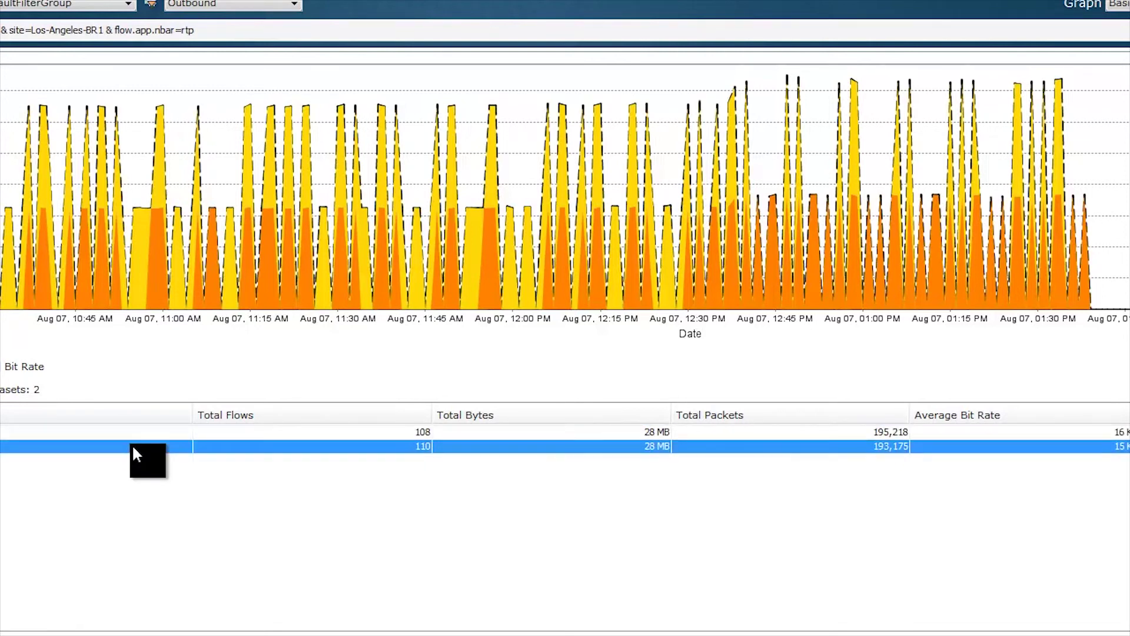